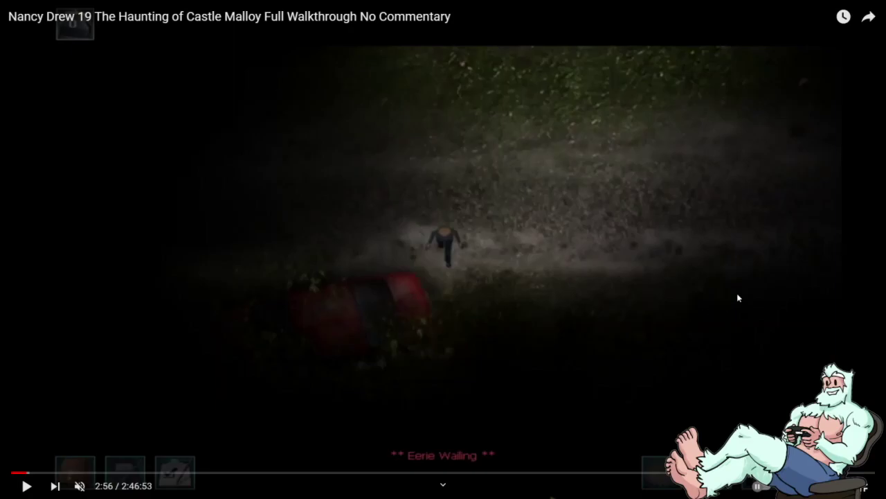
Step: Play the Castle Malloy walkthrough until it reaches the NDHAUExample project's Layout 1
{"action": "left_click", "coordinate": [738, 298]}
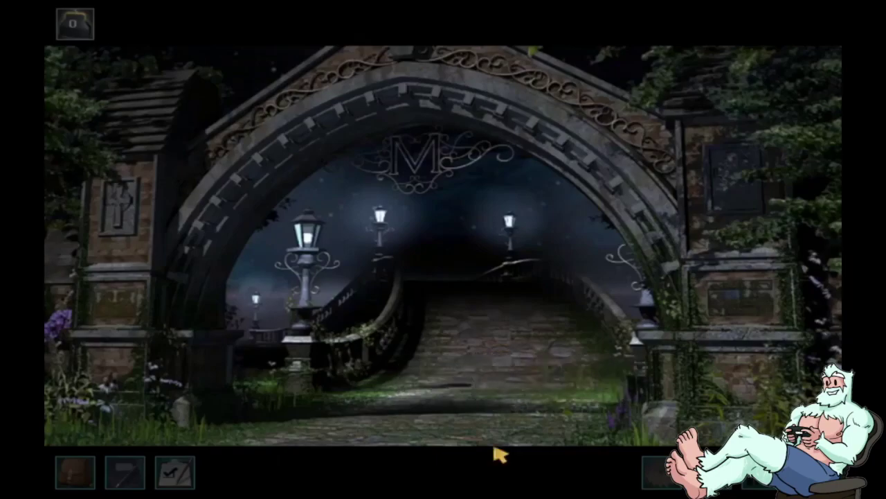
{"action": "left_click", "coordinate": [753, 302]}
{"action": "left_click", "coordinate": [405, 287]}
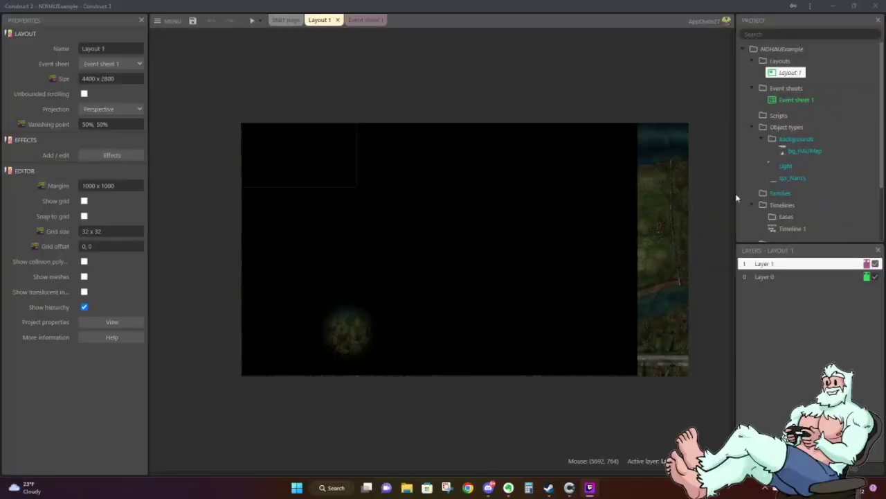
Step: Inspect the bg_HAUMap image in the Animations Editor, then close it
{"action": "left_click", "coordinate": [796, 153]}
{"action": "double_click", "coordinate": [796, 152]}
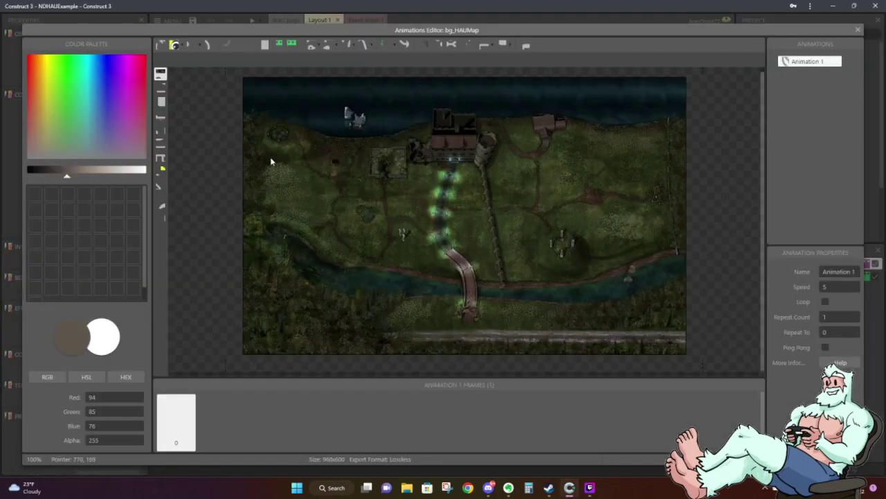
{"action": "left_click", "coordinate": [858, 32]}
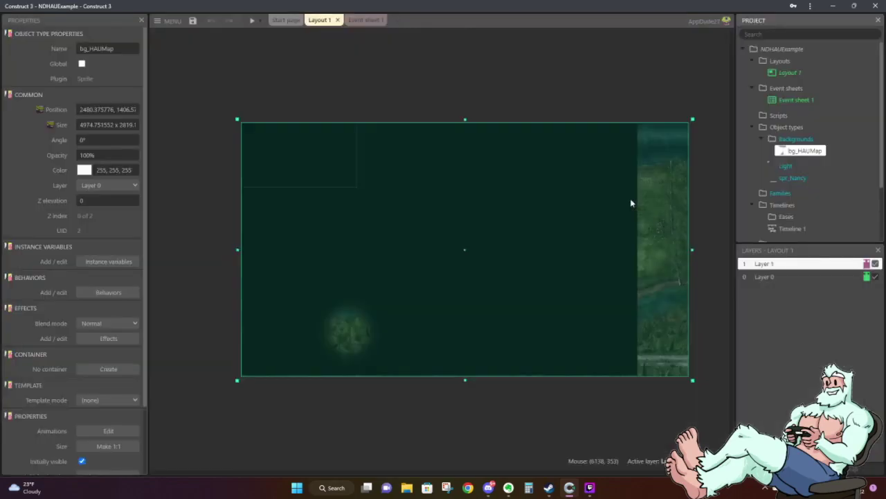
{"action": "left_click", "coordinate": [574, 85]}
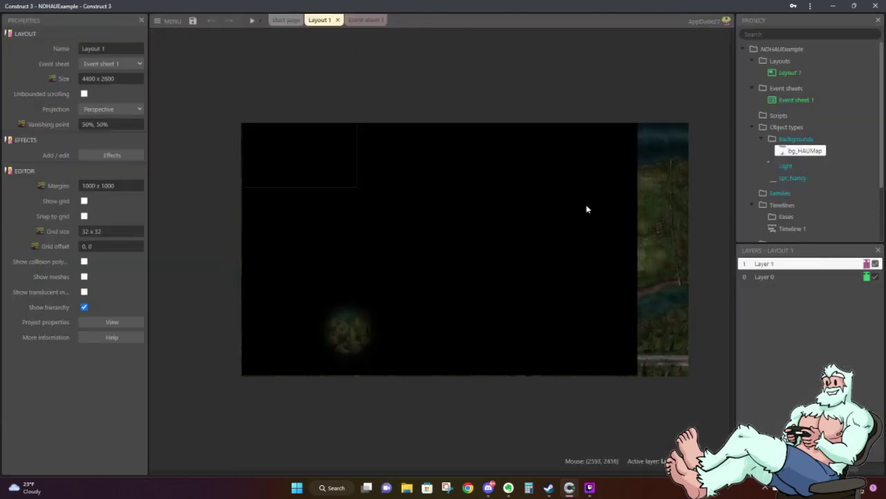
Step: Hide Layer 1 to reveal the full map, then review Layer 0 and project properties
{"action": "left_click", "coordinate": [875, 264]}
{"action": "left_click", "coordinate": [779, 277]}
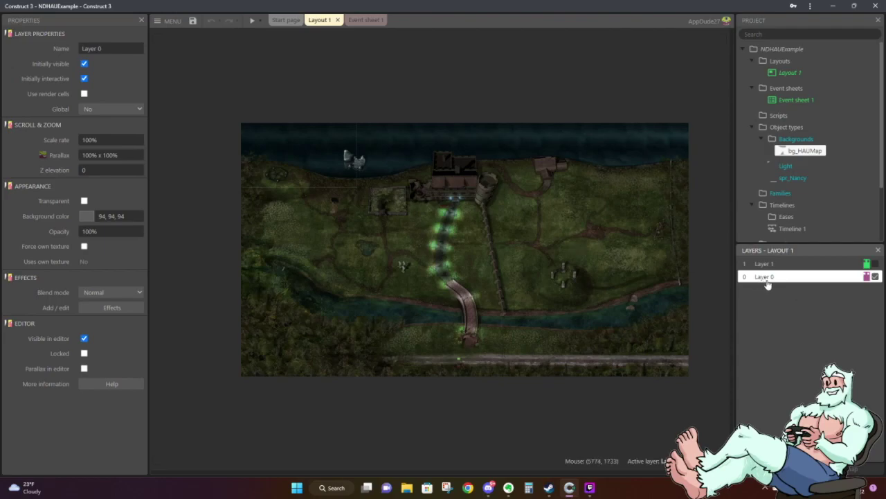
{"action": "left_click", "coordinate": [562, 316]}
{"action": "left_click", "coordinate": [390, 112]}
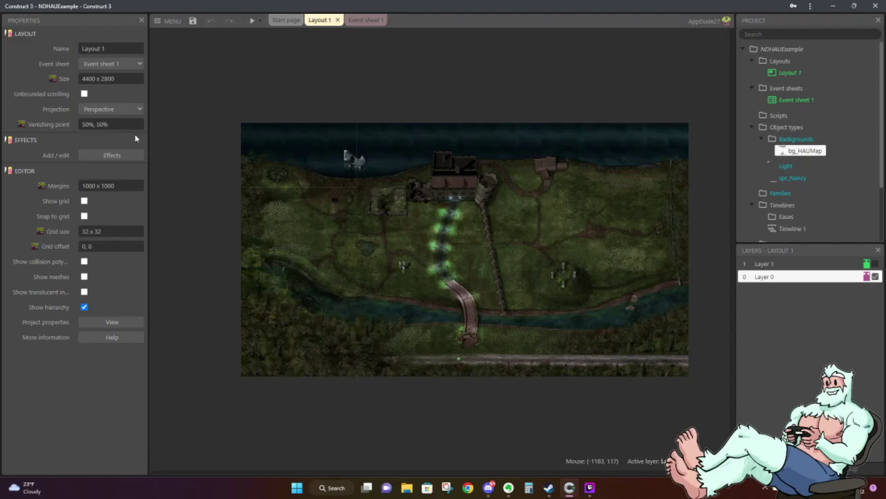
{"action": "left_click", "coordinate": [110, 322]}
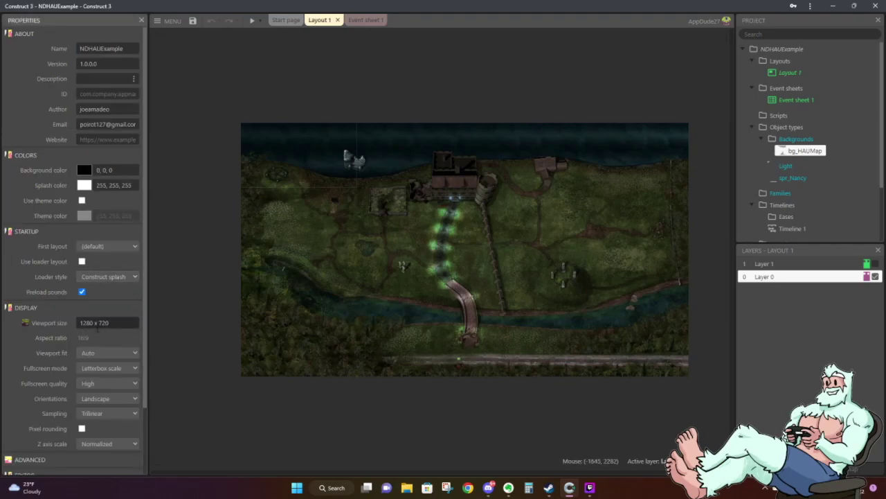
{"action": "left_click", "coordinate": [421, 105]}
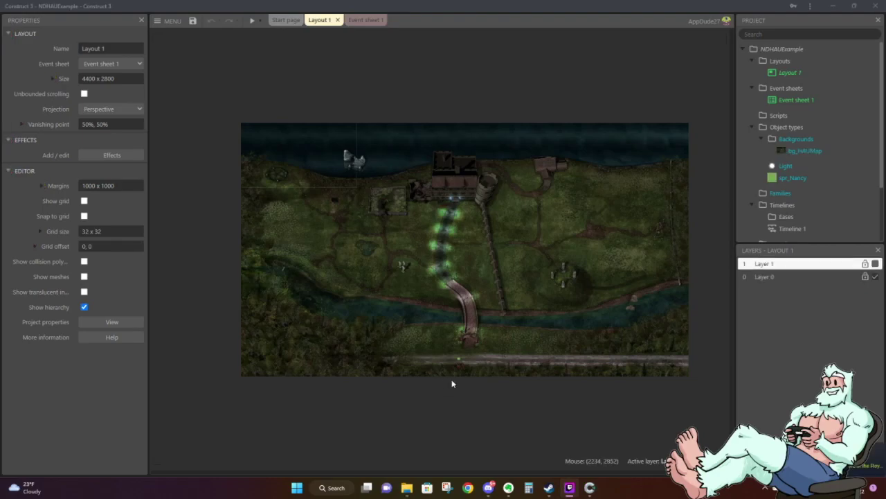
Step: Open and dismiss the new object type dialog twice
{"action": "double_click", "coordinate": [597, 62]}
{"action": "left_click", "coordinate": [576, 135]}
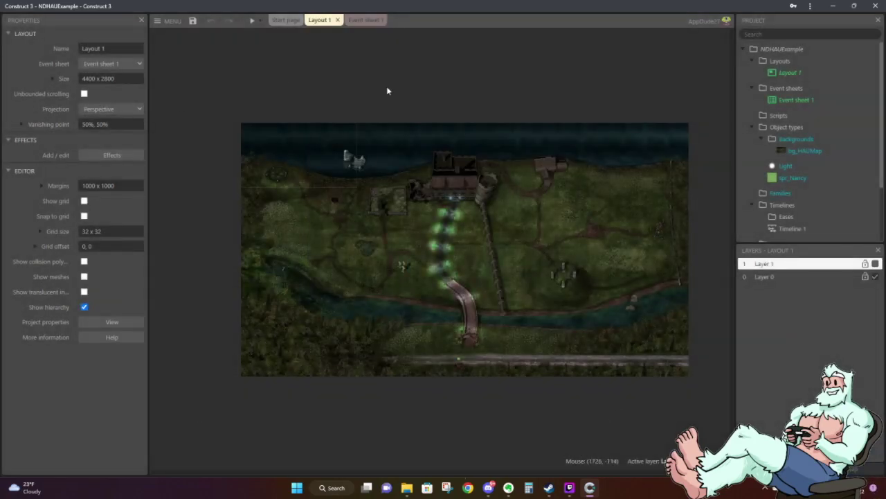
{"action": "double_click", "coordinate": [387, 86]}
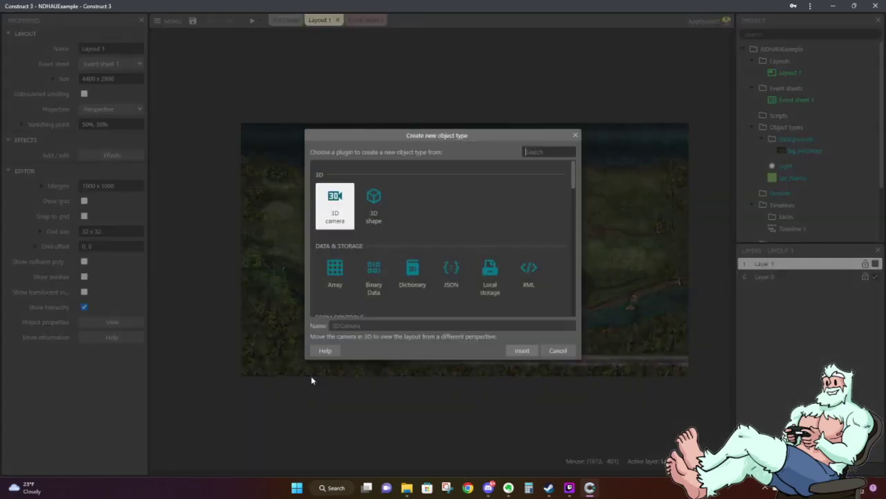
{"action": "left_click", "coordinate": [576, 135]}
Step: Collapse Backgrounds and add a subfolder named Player under Object types
{"action": "right_click", "coordinate": [783, 128]}
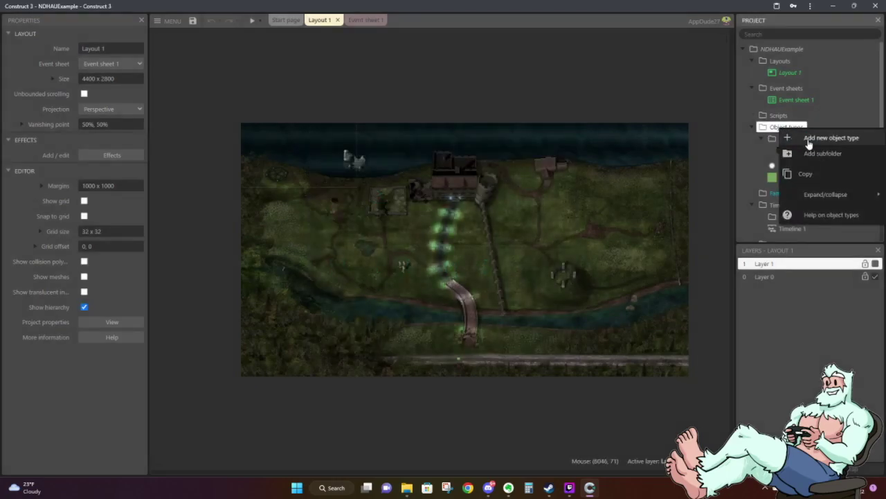
{"action": "left_click", "coordinate": [714, 119]}
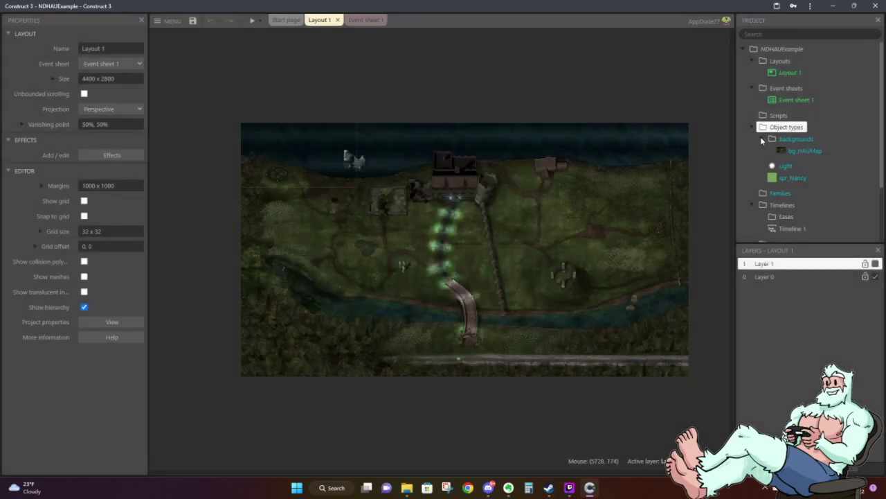
{"action": "left_click", "coordinate": [762, 141]}
{"action": "right_click", "coordinate": [767, 127]}
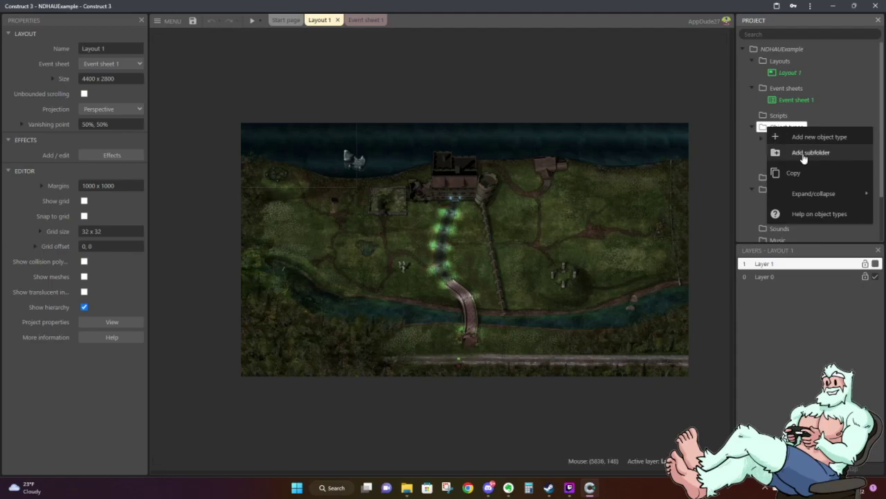
{"action": "left_click", "coordinate": [811, 153]}
{"action": "key", "text": "BackSpace"}
{"action": "type", "text": "c"}
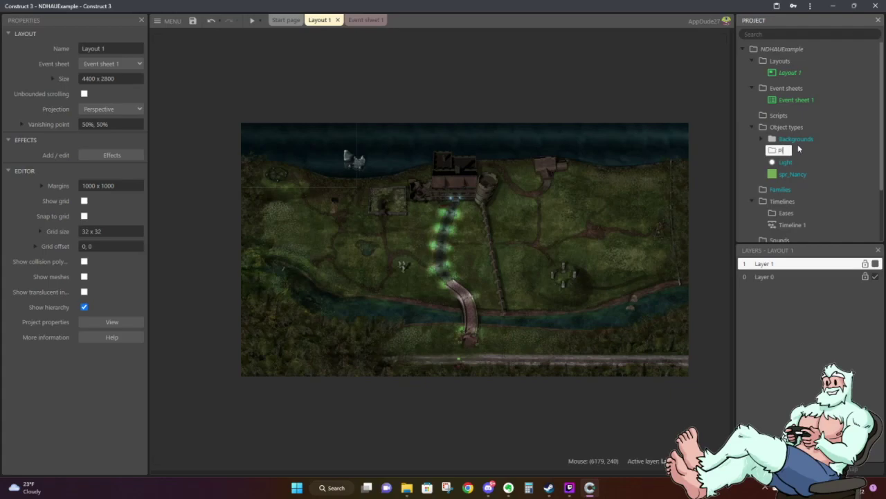
{"action": "type", "text": "layer"}
Step: Start a new Sprite object type inside the Player folder
{"action": "right_click", "coordinate": [790, 150]}
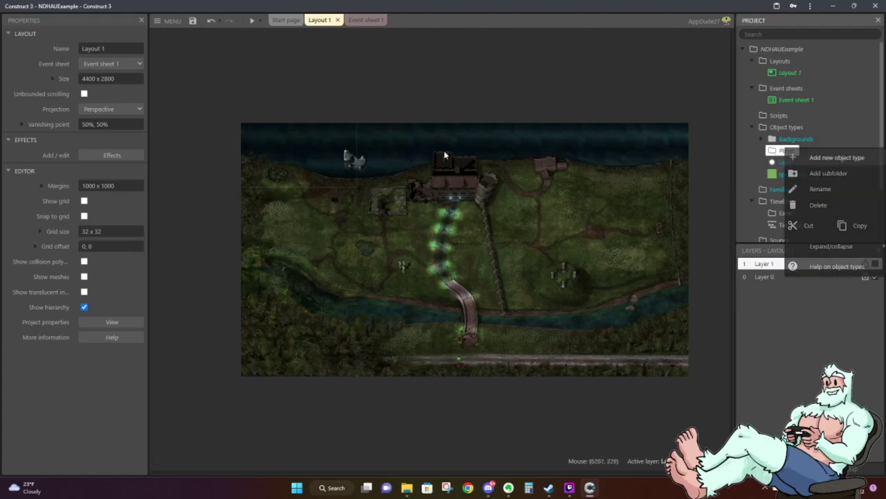
{"action": "left_click", "coordinate": [807, 158]}
{"action": "scroll", "coordinate": [438, 216], "scroll_direction": "down", "scroll_amount": 3}
{"action": "scroll", "coordinate": [438, 212], "scroll_direction": "down", "scroll_amount": 3}
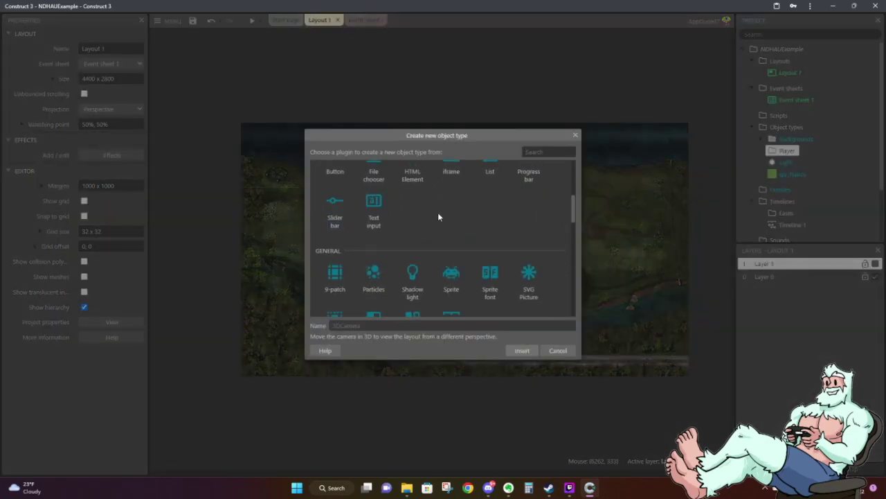
{"action": "left_click", "coordinate": [432, 229]}
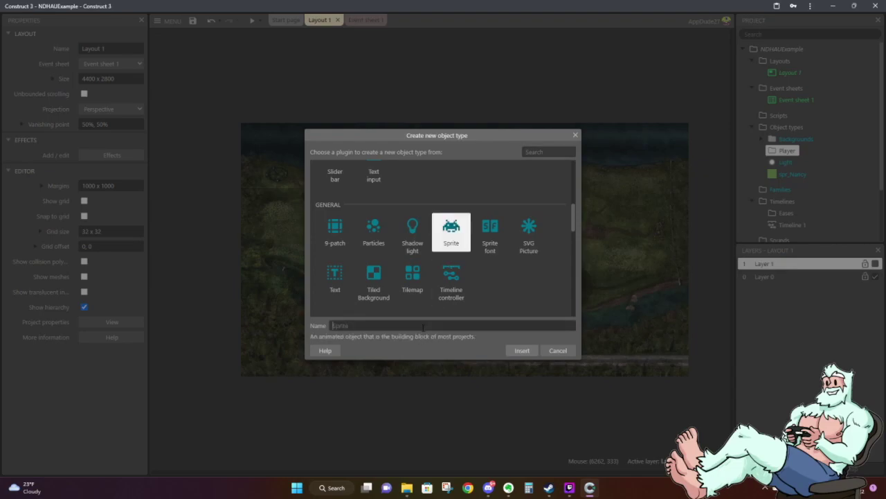
Step: Try naming the sprite spr_Player, then clear the name and cancel with Escape
{"action": "type", "text": "spr"}
{"action": "key", "text": "BackSpace"}
{"action": "type", "text": "r_Na"}
{"action": "key", "text": "BackSpace"}
{"action": "key", "text": "BackSpace"}
{"action": "type", "text": "Character"}
{"action": "key", "text": "BackSpace"}
{"action": "key", "text": "BackSpace"}
{"action": "key", "text": "BackSpace"}
{"action": "key", "text": "BackSpace"}
{"action": "key", "text": "BackSpace"}
{"action": "key", "text": "BackSpace"}
{"action": "key", "text": "BackSpace"}
{"action": "key", "text": "BackSpace"}
{"action": "key", "text": "BackSpace"}
{"action": "type", "text": "Player"}
{"action": "key", "text": "ctrl+a"}
{"action": "key", "text": "BackSpace"}
{"action": "key", "text": "Escape"}
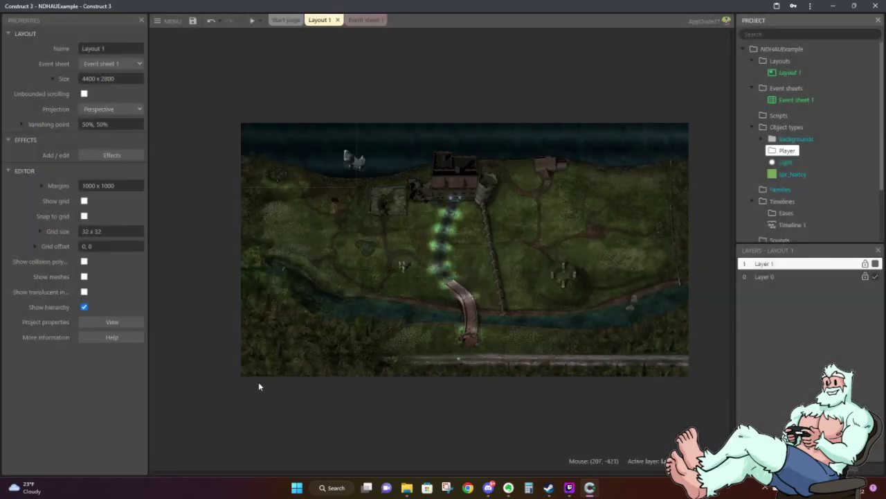
{"action": "double_click", "coordinate": [791, 174]}
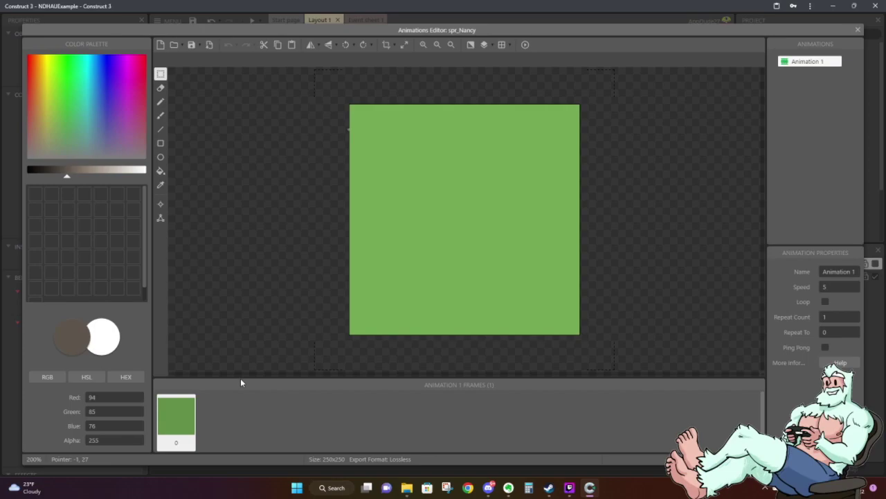
{"action": "left_click", "coordinate": [161, 173]}
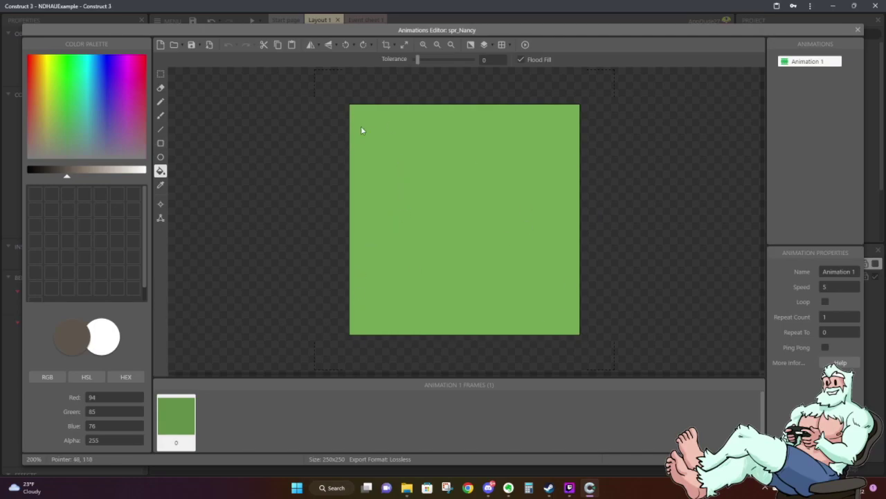
{"action": "left_click", "coordinate": [858, 32]}
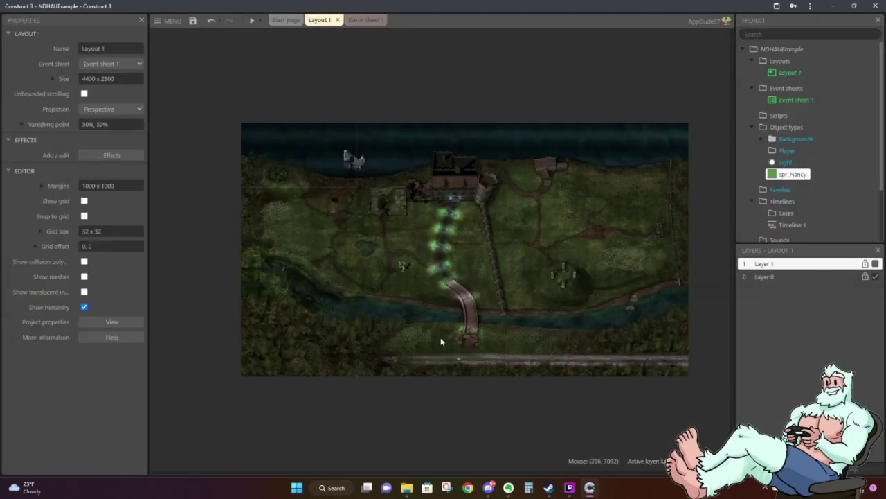
Step: Select spr_Nancy to review its ScrollTo and 8Direction behaviors
{"action": "scroll", "coordinate": [459, 374], "scroll_direction": "up", "scroll_amount": 8, "text": "ctrl"}
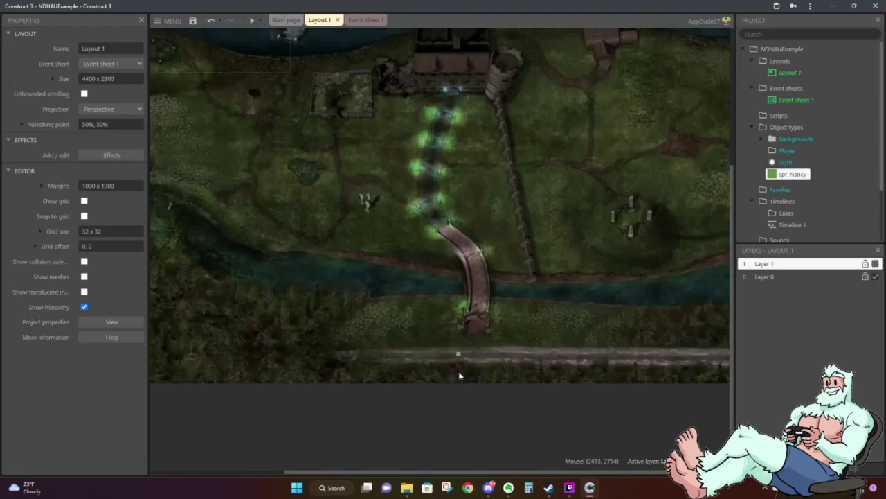
{"action": "left_click", "coordinate": [459, 316]}
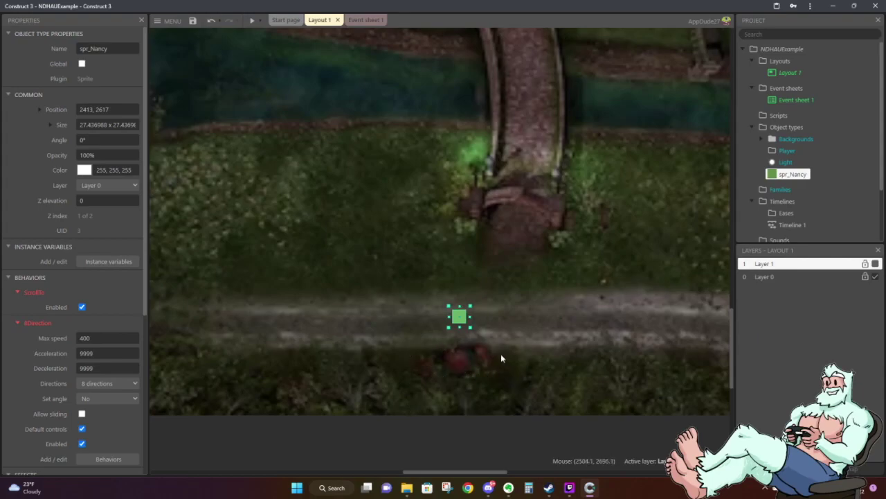
{"action": "scroll", "coordinate": [501, 353], "scroll_direction": "down", "scroll_amount": 5, "text": "ctrl"}
{"action": "scroll", "coordinate": [498, 351], "scroll_direction": "down", "scroll_amount": 2, "text": "ctrl"}
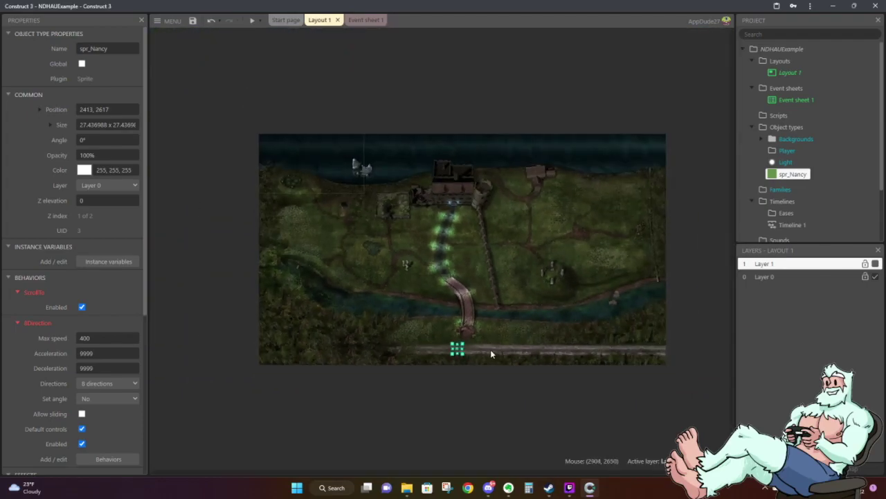
Step: Scale bg_HAUMap down to 1247.75 x 694.15 at position 616.88, 344.08
{"action": "scroll", "coordinate": [505, 316], "scroll_direction": "up", "scroll_amount": 3, "text": "ctrl"}
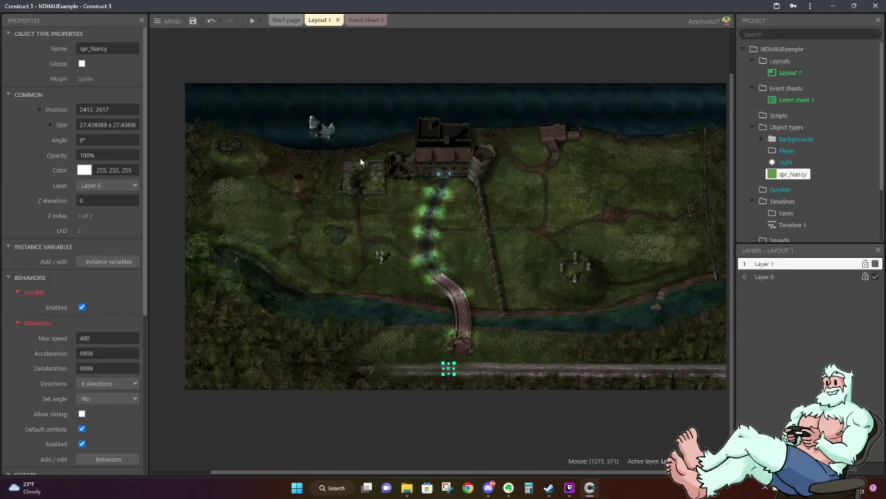
{"action": "left_click", "coordinate": [524, 169]}
{"action": "left_click_drag", "start_coordinate": [727, 394], "coordinate": [326, 166]}
{"action": "scroll", "coordinate": [205, 99], "scroll_direction": "up", "scroll_amount": 3, "text": "ctrl"}
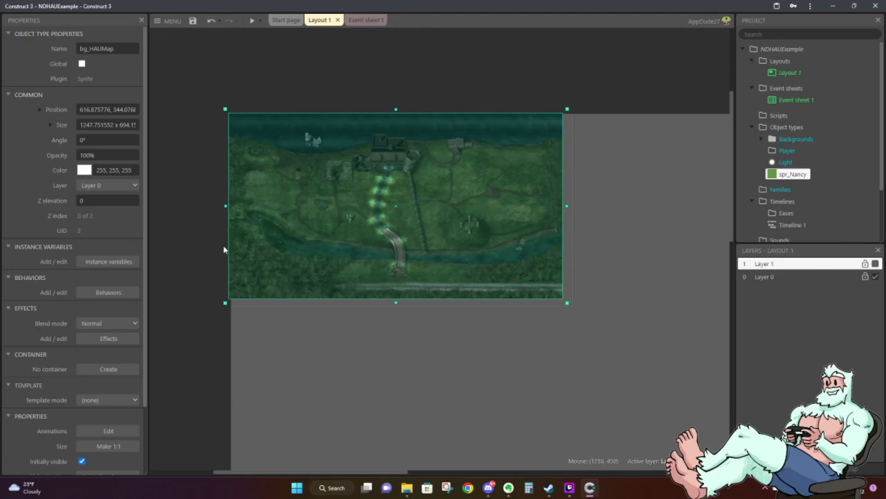
Step: Confirm the project's viewport size is 1280 x 720
{"action": "left_click", "coordinate": [431, 297]}
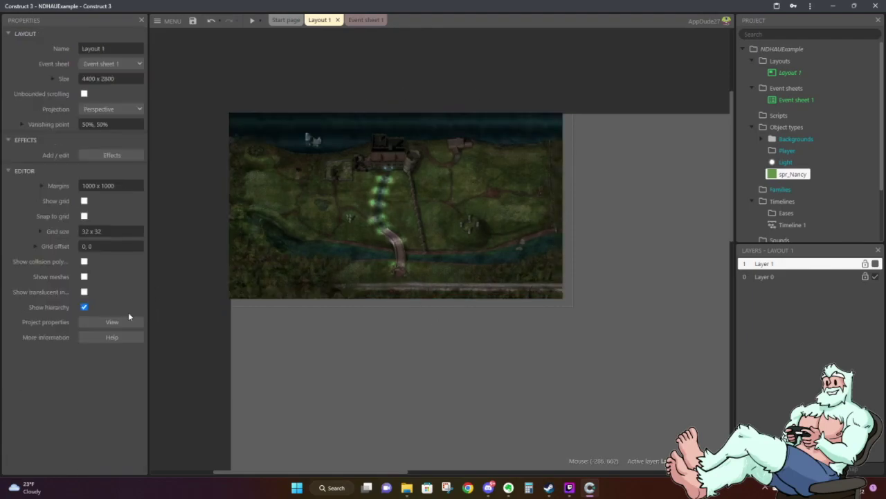
{"action": "left_click", "coordinate": [125, 321]}
{"action": "left_click", "coordinate": [218, 288]}
{"action": "left_click", "coordinate": [82, 323]}
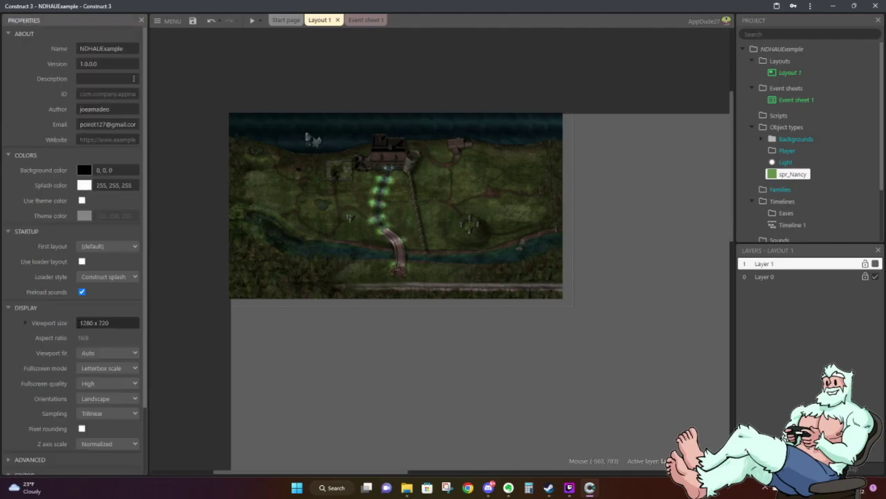
{"action": "left_click", "coordinate": [81, 323]}
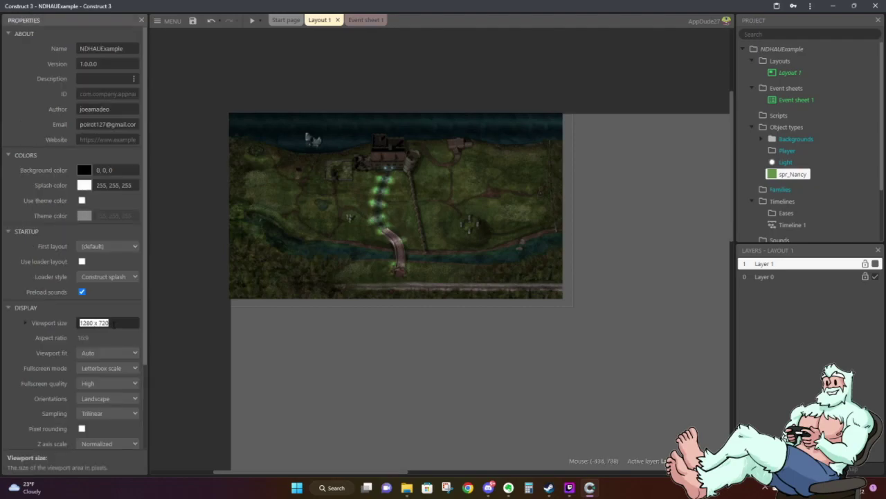
{"action": "scroll", "coordinate": [103, 320], "scroll_direction": "down", "scroll_amount": 3}
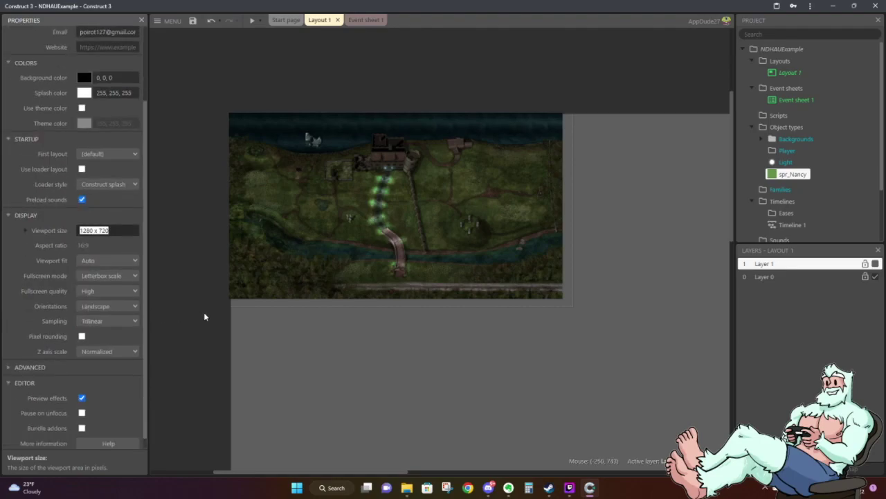
{"action": "left_click", "coordinate": [406, 325]}
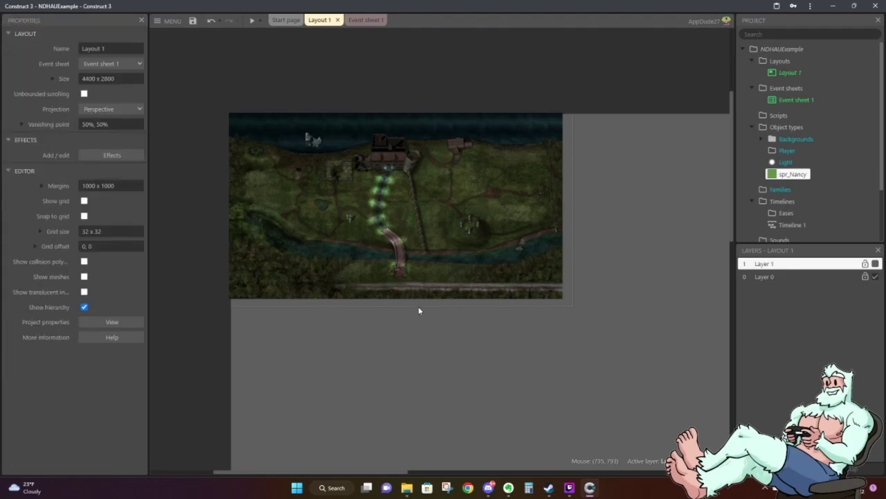
Step: Enlarge bg_HAUMap slightly to about 1337.75 x 728.15 at 661.88, 361.08
{"action": "scroll", "coordinate": [386, 348], "scroll_direction": "down", "scroll_amount": 4, "text": "ctrl"}
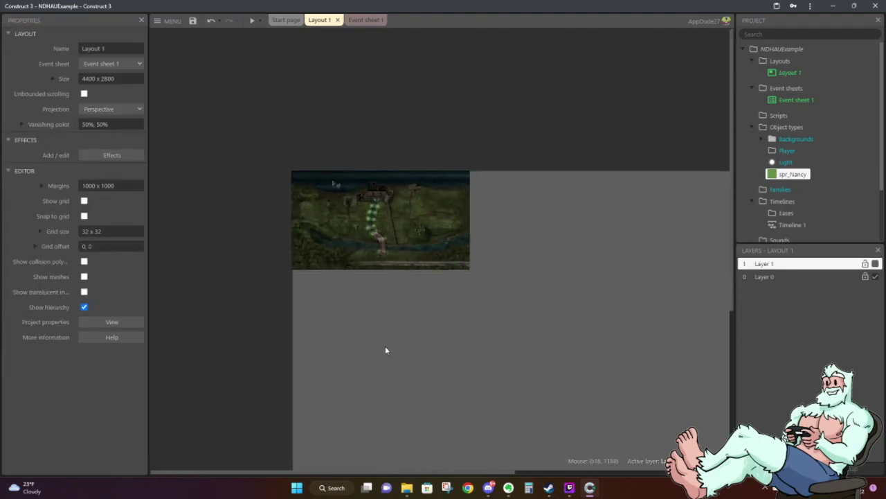
{"action": "scroll", "coordinate": [450, 339], "scroll_direction": "up", "scroll_amount": 1, "text": "ctrl"}
{"action": "scroll", "coordinate": [456, 344], "scroll_direction": "up", "scroll_amount": 1, "text": "ctrl"}
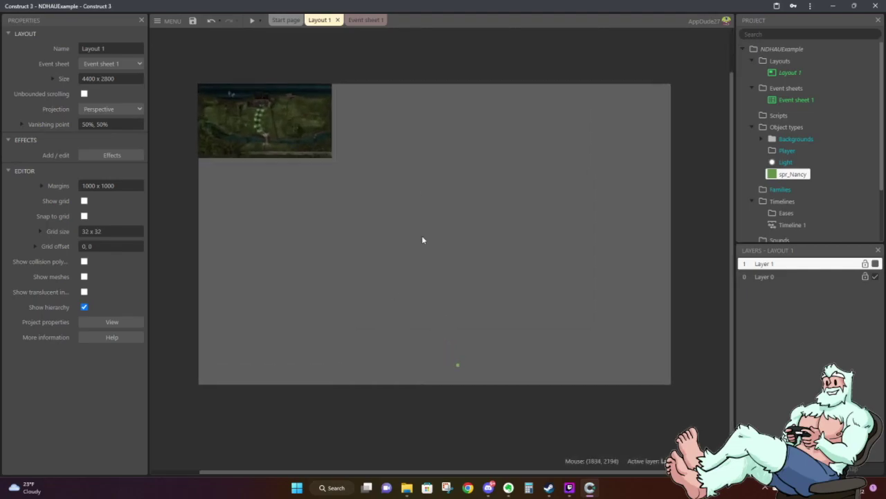
{"action": "left_click", "coordinate": [300, 151]}
{"action": "left_click_drag", "start_coordinate": [336, 164], "coordinate": [343, 170]}
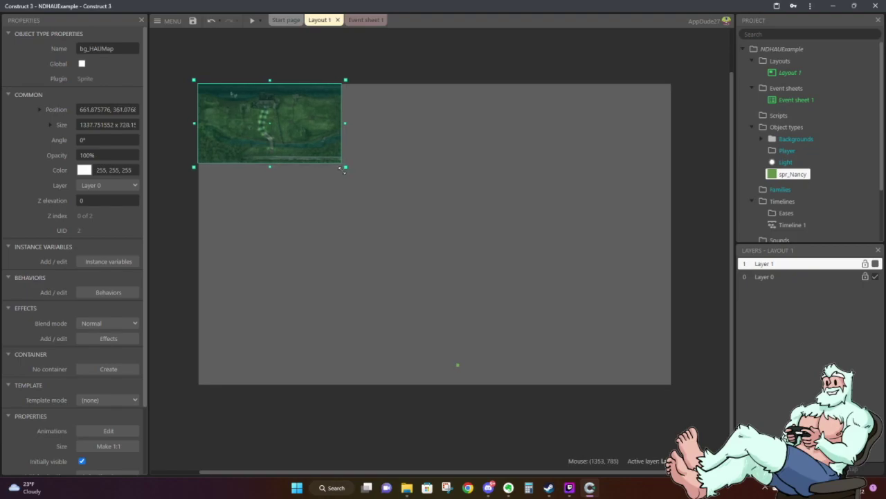
{"action": "left_click", "coordinate": [290, 66]}
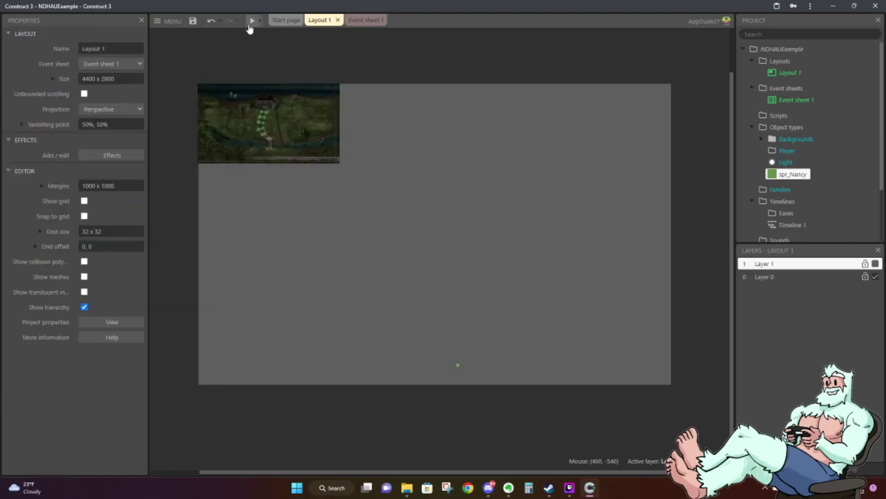
Step: Preview the layout once, then move the player square up onto the map
{"action": "left_click", "coordinate": [251, 22]}
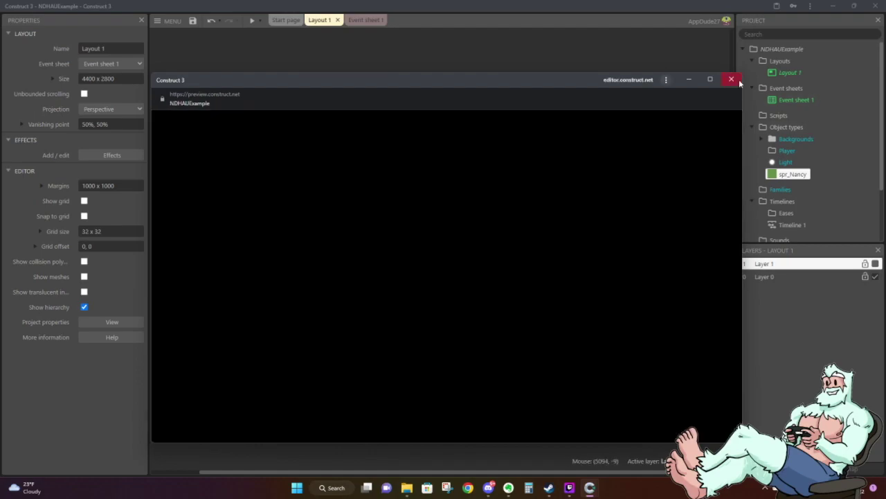
{"action": "left_click", "coordinate": [731, 79]}
{"action": "left_click_drag", "start_coordinate": [458, 364], "coordinate": [263, 144]}
{"action": "left_click", "coordinate": [305, 205]}
Step: Run the preview again and walk the player up and down the lit path
{"action": "left_click", "coordinate": [252, 21]}
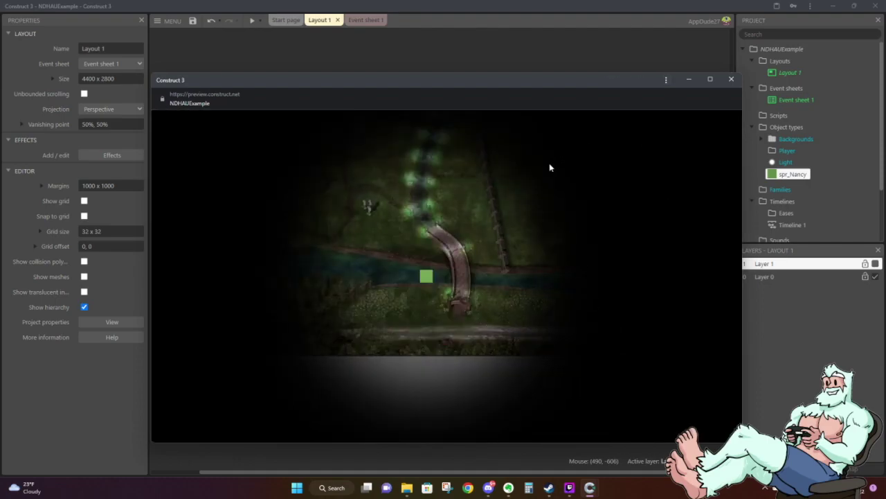
{"action": "key", "text": "Up"}
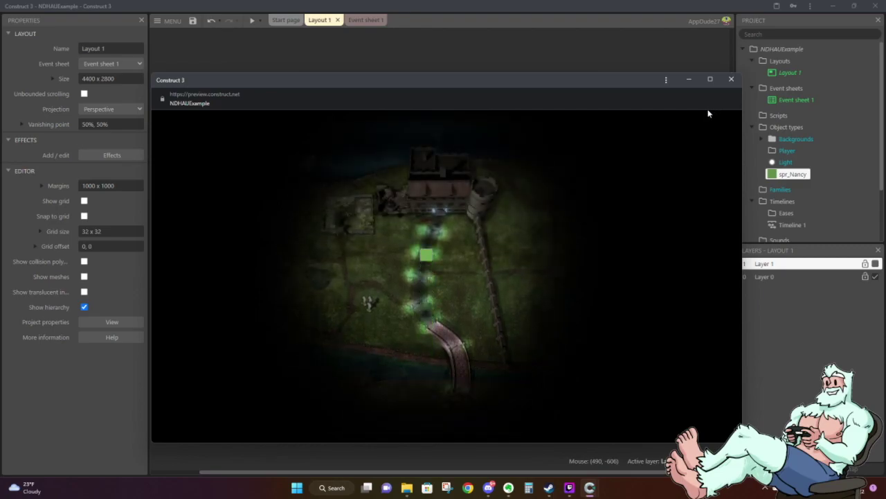
{"action": "key", "text": "Down"}
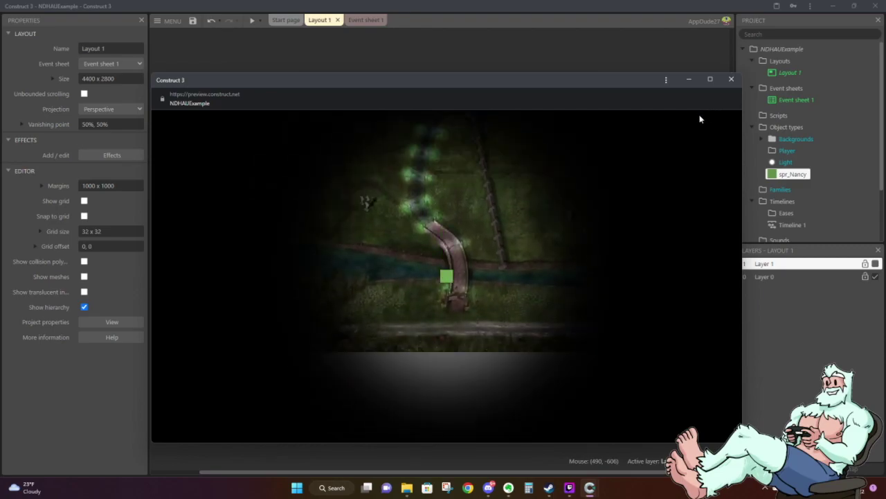
{"action": "key", "text": "Up"}
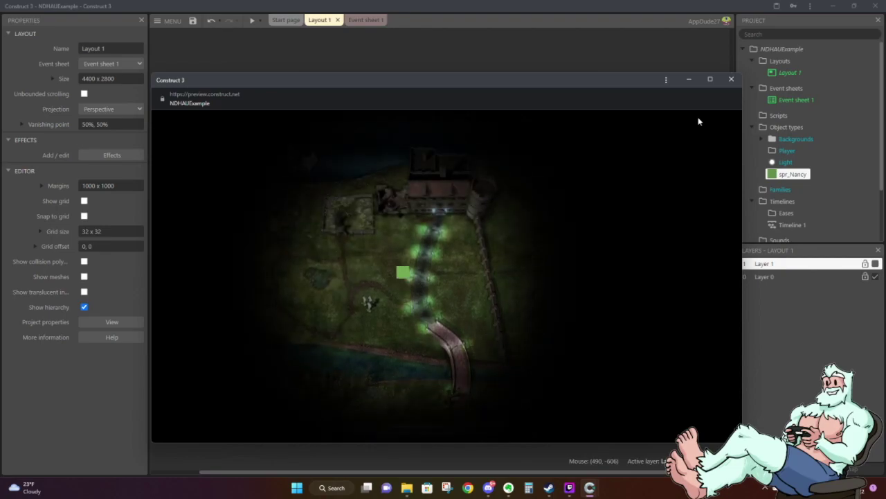
Step: Close the preview window to return to the Layout 1 editor
{"action": "left_click", "coordinate": [731, 79]}
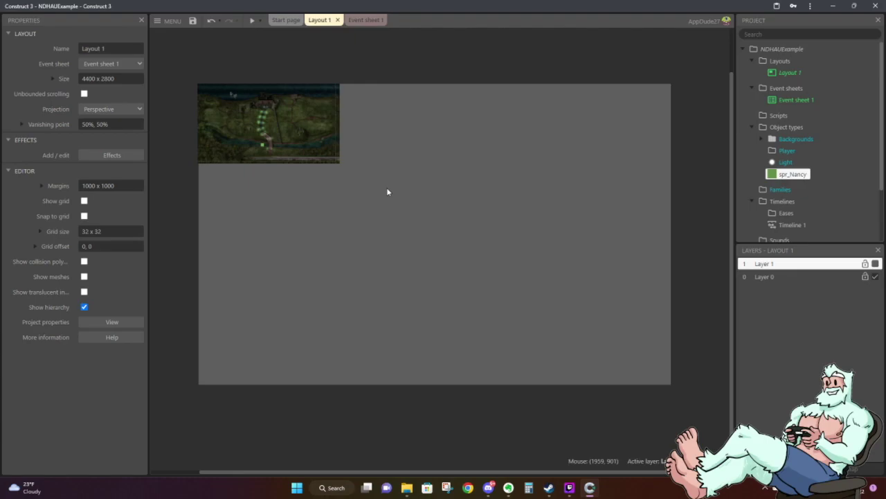
Step: Trial-resize bg_HAUMap larger, check its size, then shrink it back
{"action": "left_click", "coordinate": [332, 139]}
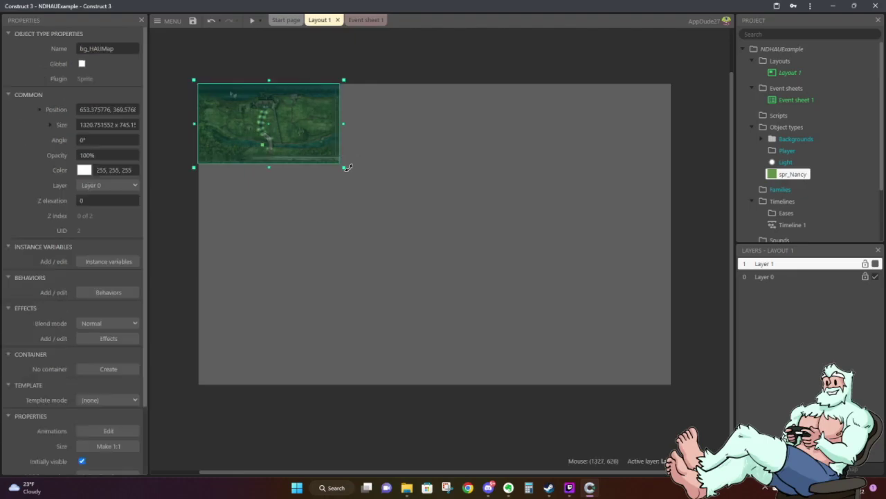
{"action": "left_click_drag", "start_coordinate": [420, 207], "coordinate": [671, 388]}
{"action": "left_click", "coordinate": [690, 395]}
{"action": "left_click", "coordinate": [208, 123]}
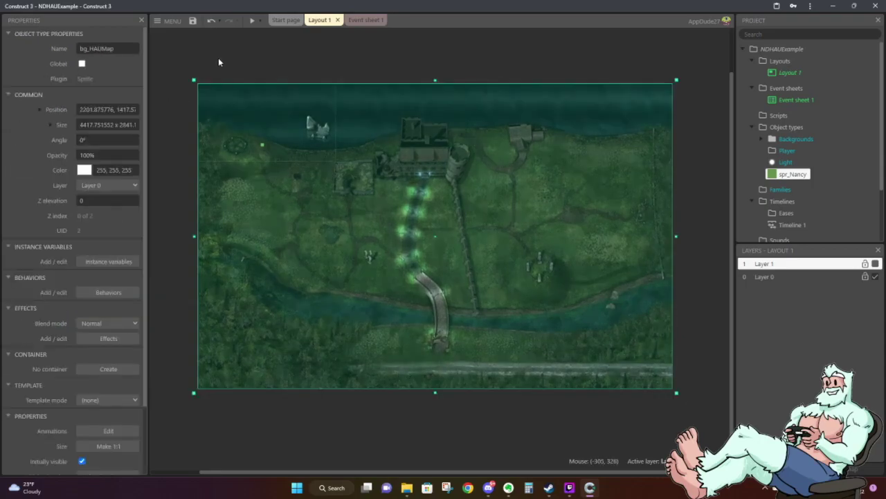
{"action": "left_click", "coordinate": [169, 98]}
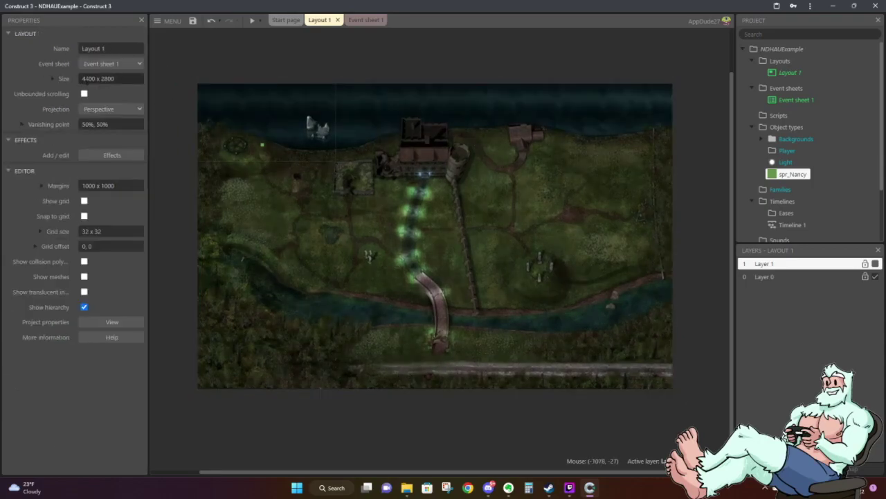
{"action": "left_click", "coordinate": [669, 385]}
{"action": "left_click_drag", "start_coordinate": [672, 388], "coordinate": [527, 209]}
{"action": "left_click", "coordinate": [519, 88]}
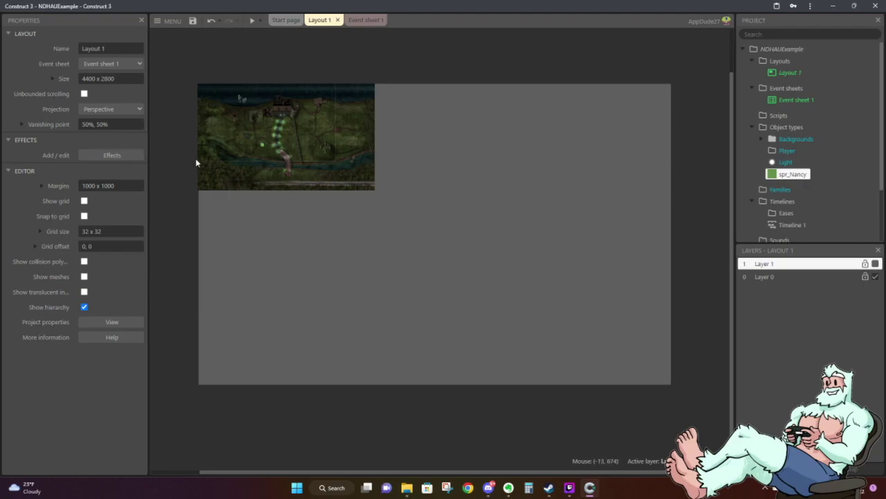
Step: Stretch bg_HAUMap to about 4439.75 x 2823.1 so it fills the 4400 x 2800 layout
{"action": "left_click", "coordinate": [367, 182]}
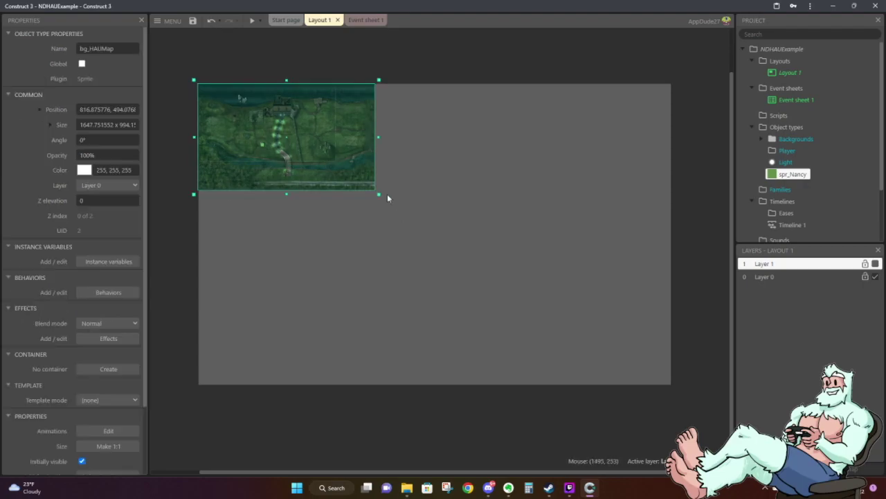
{"action": "left_click_drag", "start_coordinate": [380, 193], "coordinate": [679, 390]}
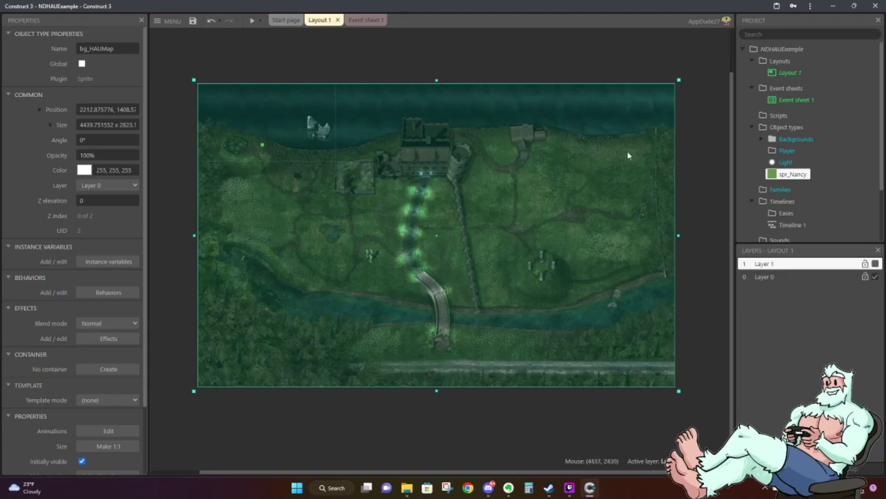
{"action": "left_click", "coordinate": [716, 384]}
{"action": "left_click", "coordinate": [673, 385]}
{"action": "left_click", "coordinate": [586, 406]}
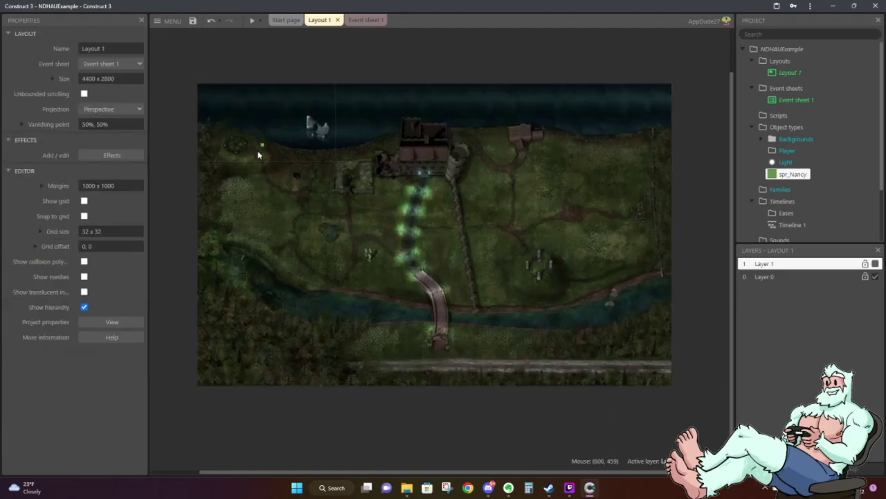
Step: Move spr_Nancy onto the bottom road and open its ScrollTo and 8Direction behaviors list
{"action": "left_click", "coordinate": [261, 144]}
{"action": "left_click_drag", "start_coordinate": [261, 144], "coordinate": [426, 365]}
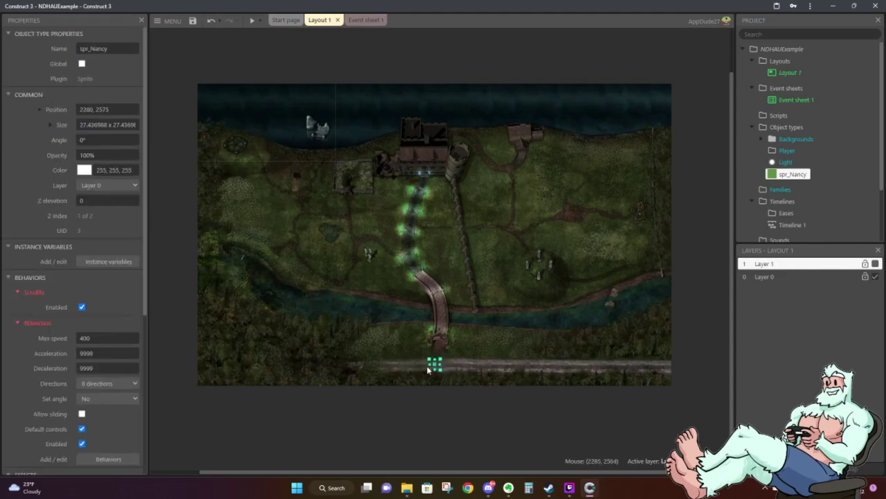
{"action": "left_click", "coordinate": [448, 402]}
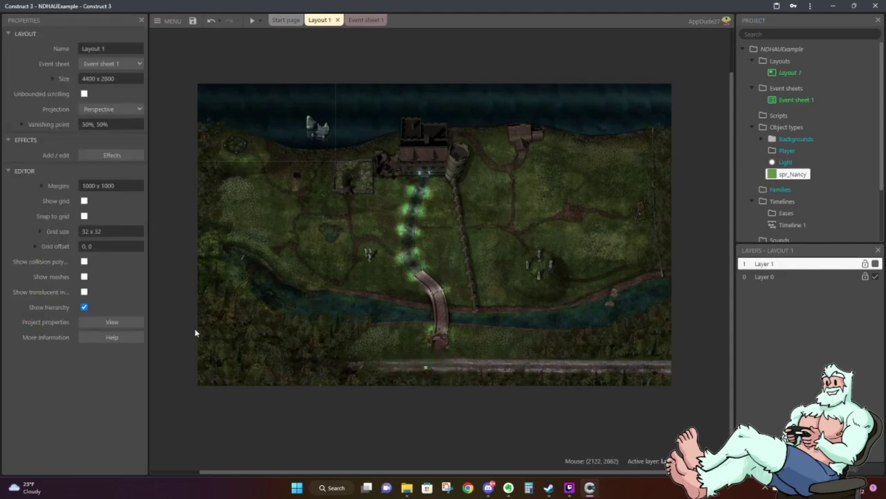
{"action": "left_click", "coordinate": [426, 369]}
{"action": "scroll", "coordinate": [98, 316], "scroll_direction": "down", "scroll_amount": 5}
{"action": "left_click", "coordinate": [109, 322]}
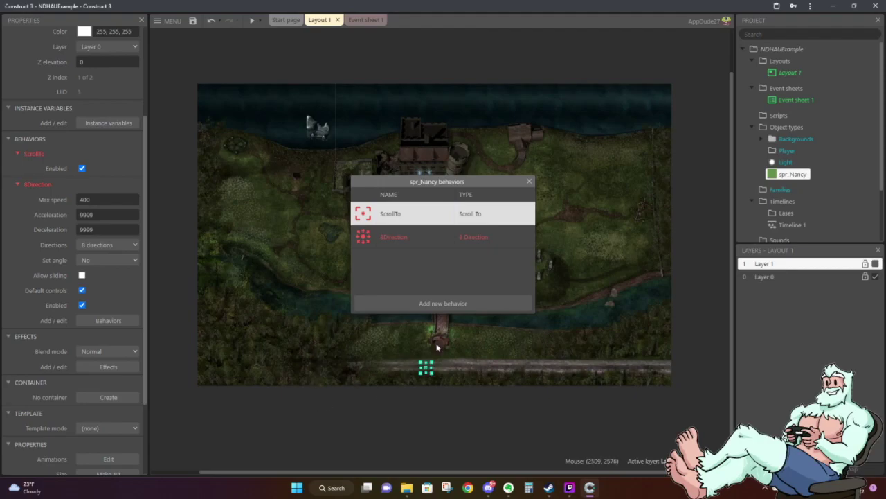
Step: Select the 8Direction behavior and cancel renaming it
{"action": "left_click", "coordinate": [425, 240]}
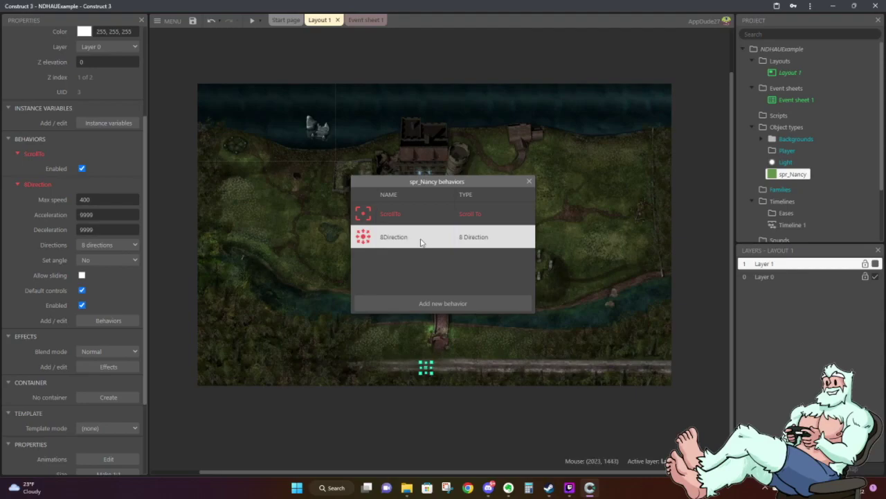
{"action": "left_click", "coordinate": [416, 240]}
{"action": "left_click", "coordinate": [424, 261]}
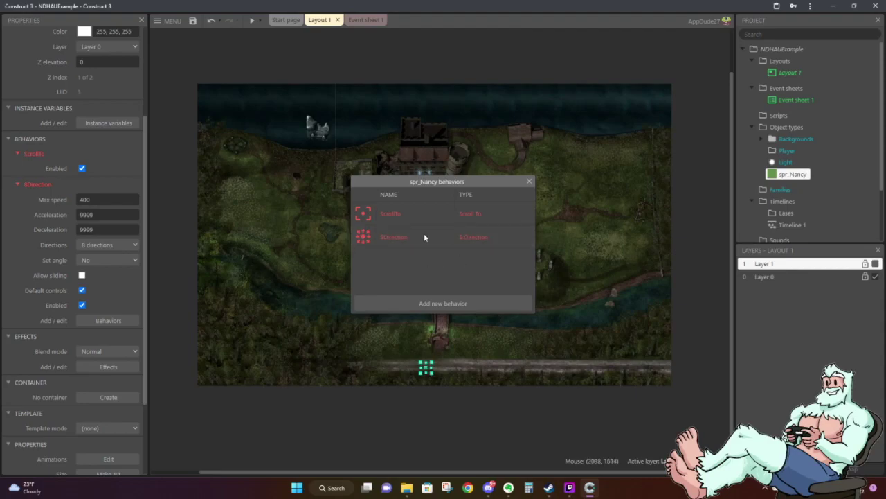
Step: Browse to 8 Direction in Add behavior, then close both dialogs without adding anything
{"action": "left_click", "coordinate": [431, 306]}
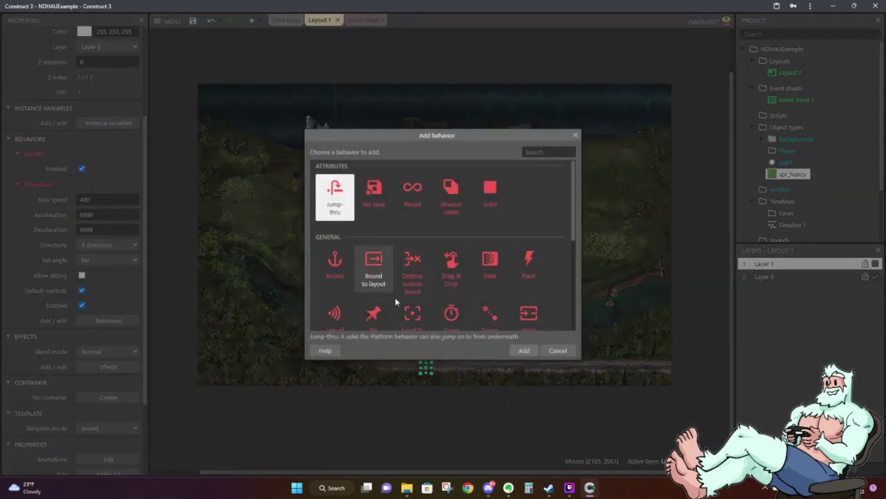
{"action": "scroll", "coordinate": [395, 297], "scroll_direction": "down", "scroll_amount": 5}
{"action": "left_click", "coordinate": [327, 223]}
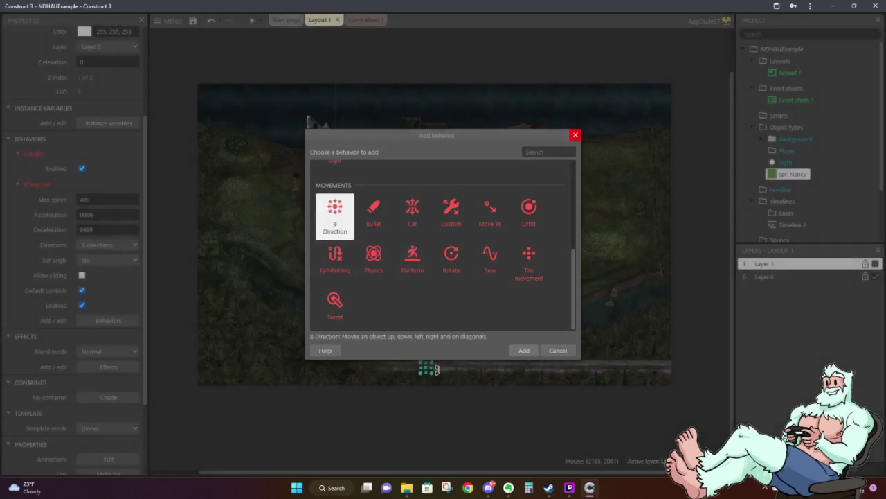
{"action": "left_click", "coordinate": [574, 138]}
{"action": "left_click", "coordinate": [529, 183]}
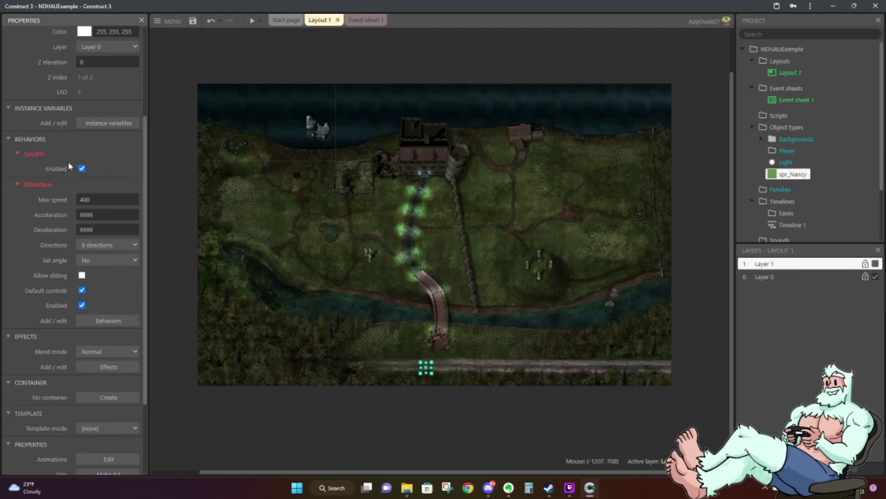
Step: Check spr_Nancy's 8Direction max speed 400 and acceleration and deceleration 9999, then open Directions
{"action": "scroll", "coordinate": [32, 99], "scroll_direction": "down", "scroll_amount": 3}
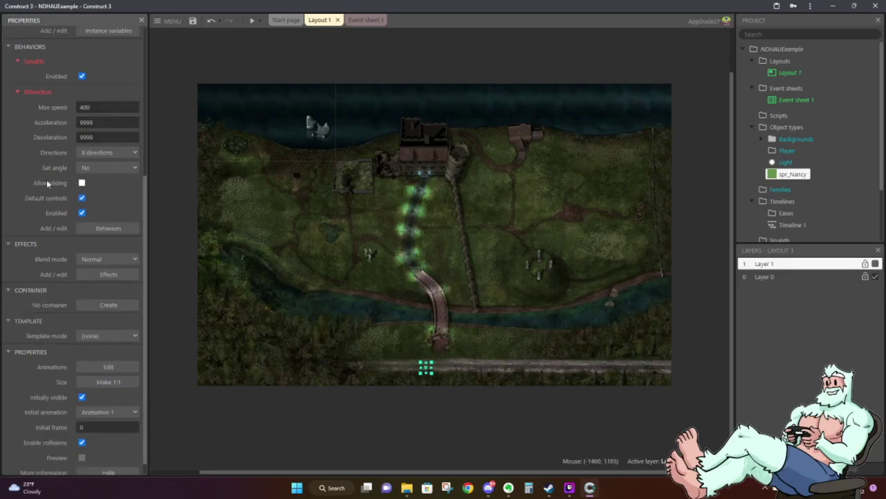
{"action": "left_click", "coordinate": [111, 107]}
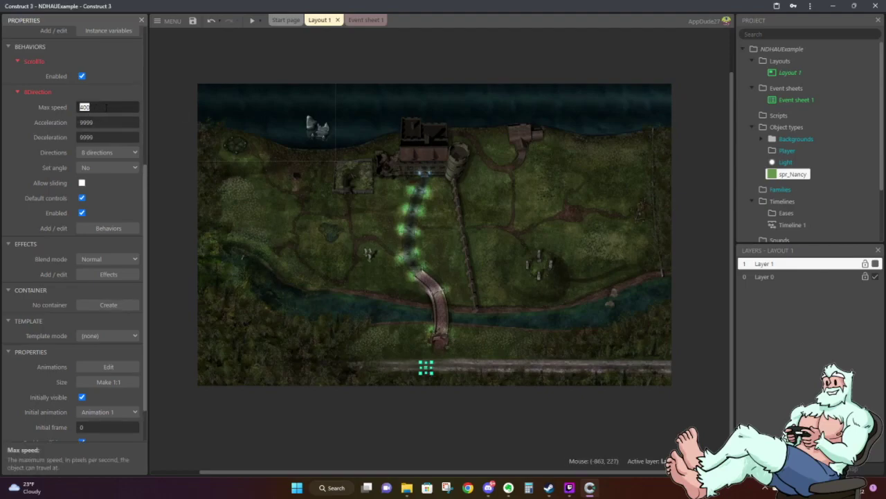
{"action": "key", "text": "Tab"}
{"action": "key", "text": "Tab"}
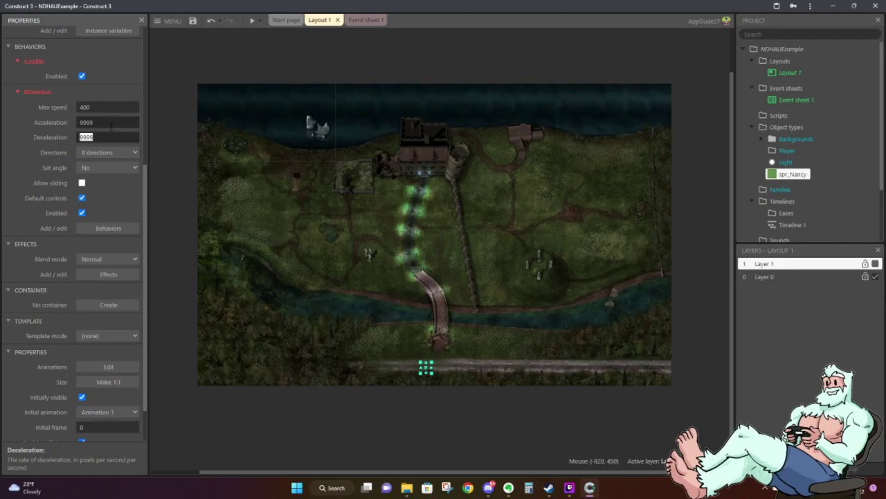
{"action": "left_click", "coordinate": [113, 125]}
{"action": "key", "text": "Tab"}
{"action": "left_click", "coordinate": [109, 122]}
{"action": "key", "text": "Tab"}
{"action": "left_click", "coordinate": [116, 151]}
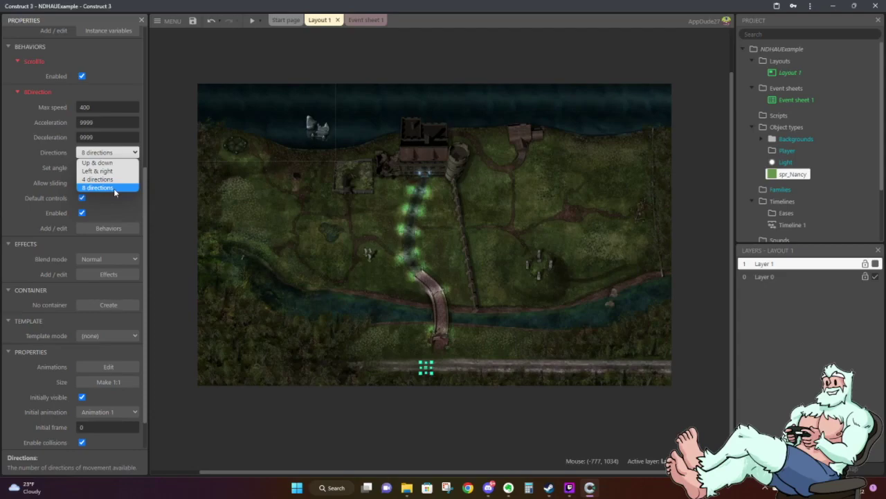
Step: Keep 8 directions, set Set angle to No, check Allow sliding, and show Layout 1's properties
{"action": "left_click", "coordinate": [105, 187]}
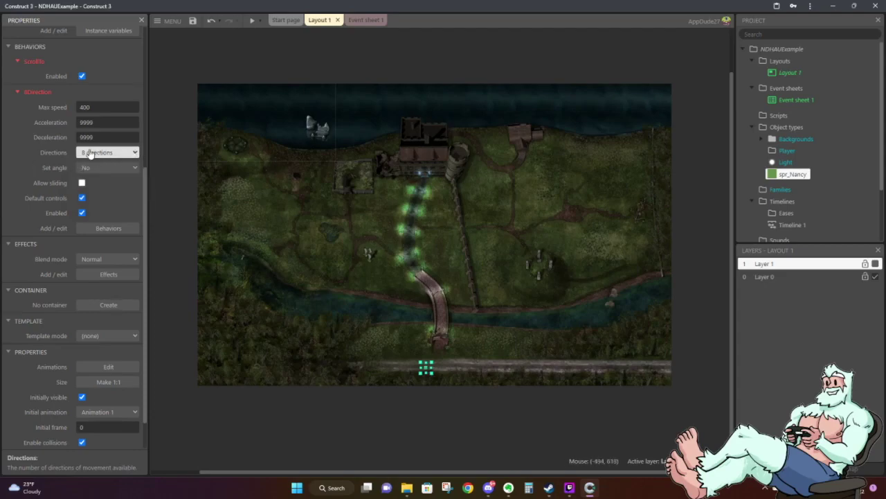
{"action": "left_click", "coordinate": [97, 168]}
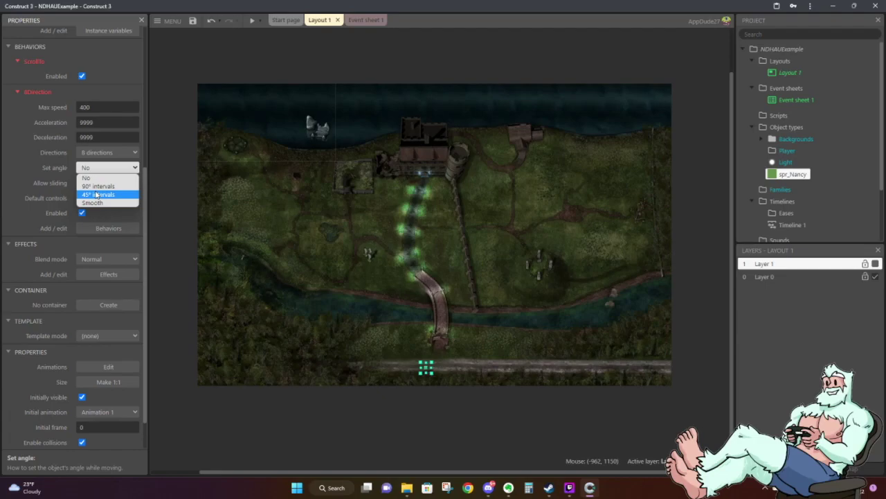
{"action": "left_click", "coordinate": [81, 178]}
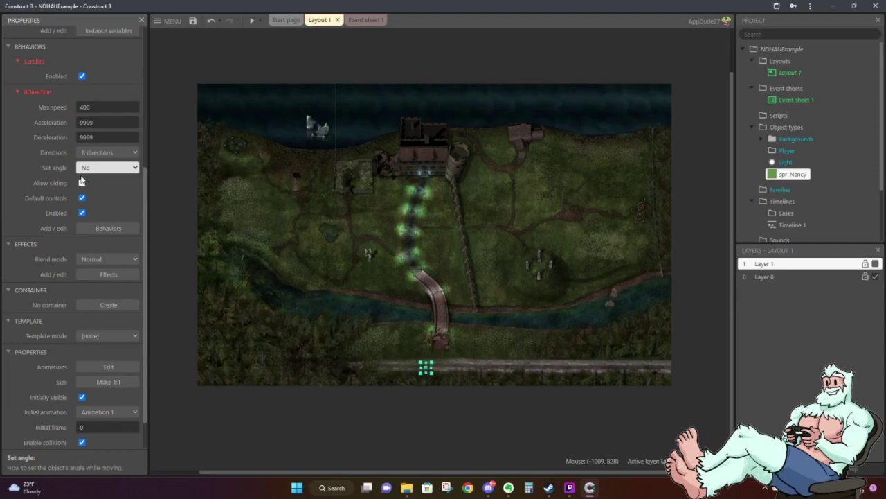
{"action": "left_click", "coordinate": [62, 180]}
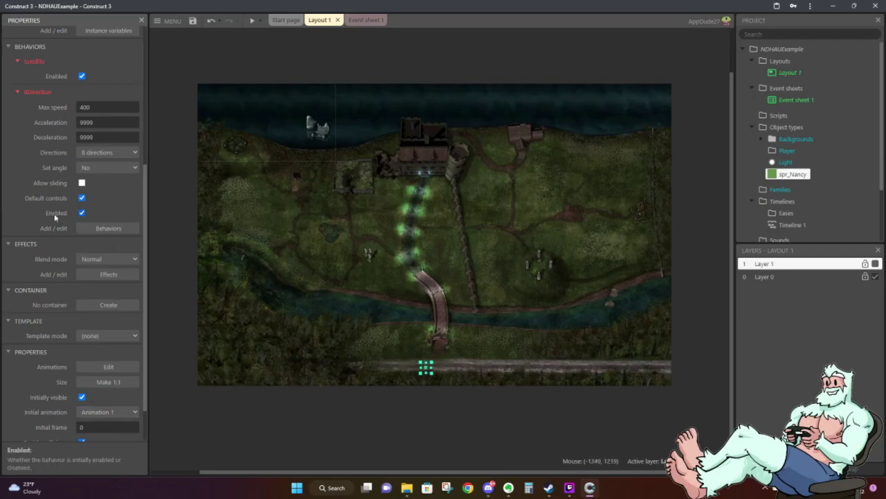
{"action": "left_click", "coordinate": [356, 430]}
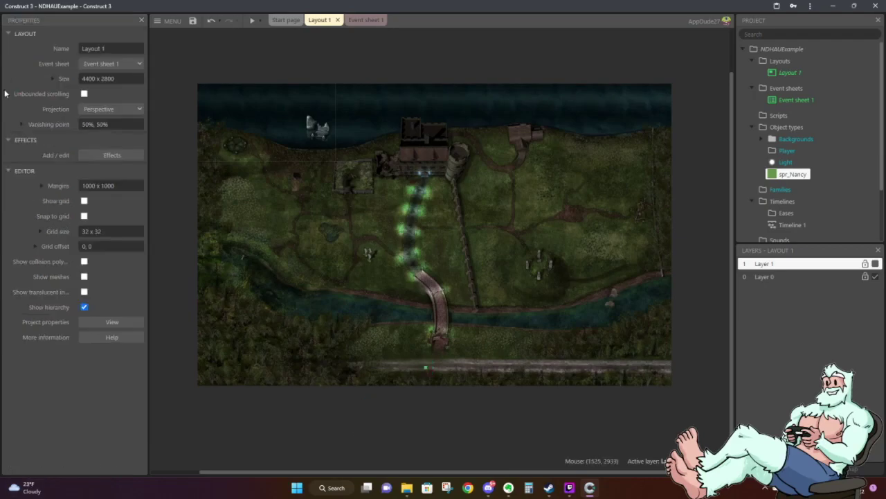
Step: Review spr_Nancy's behaviors, deselect it, and run a preview of the layout
{"action": "left_click", "coordinate": [425, 367]}
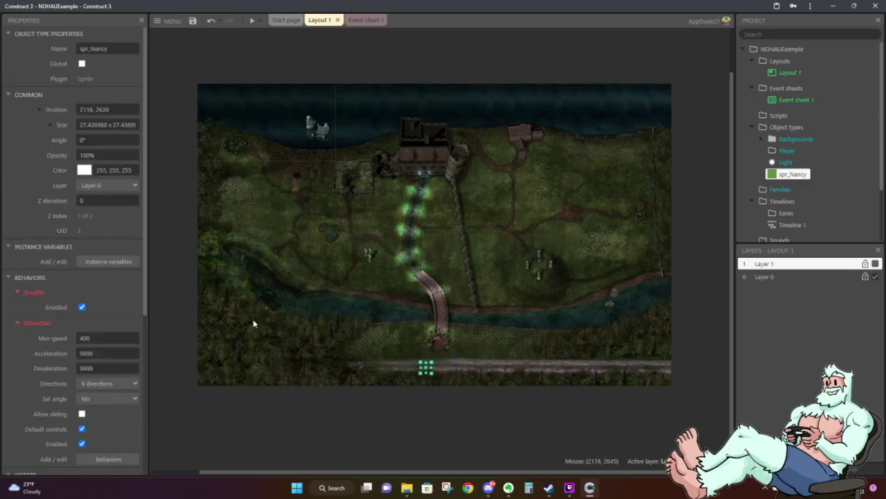
{"action": "scroll", "coordinate": [80, 299], "scroll_direction": "down", "scroll_amount": 2}
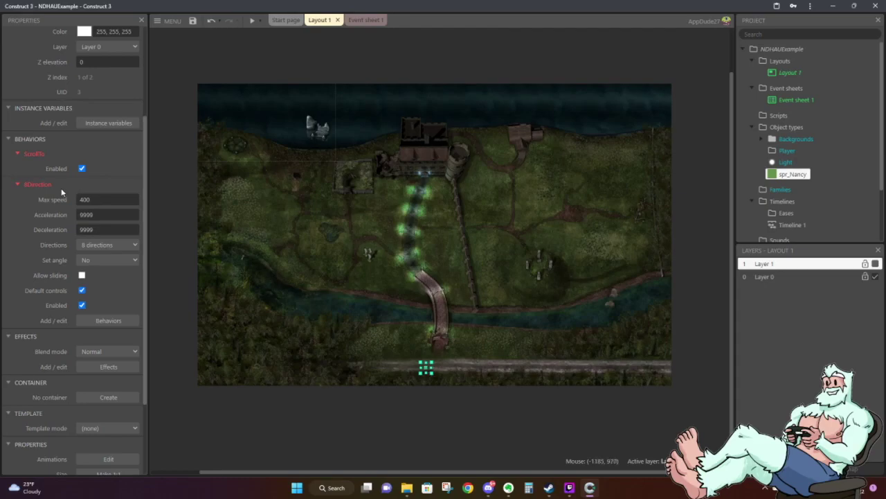
{"action": "left_click", "coordinate": [568, 374]}
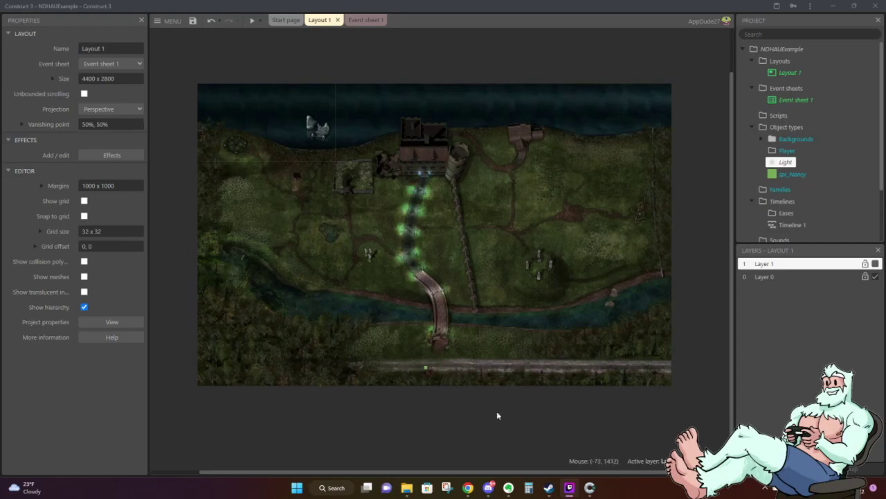
{"action": "left_click", "coordinate": [254, 21]}
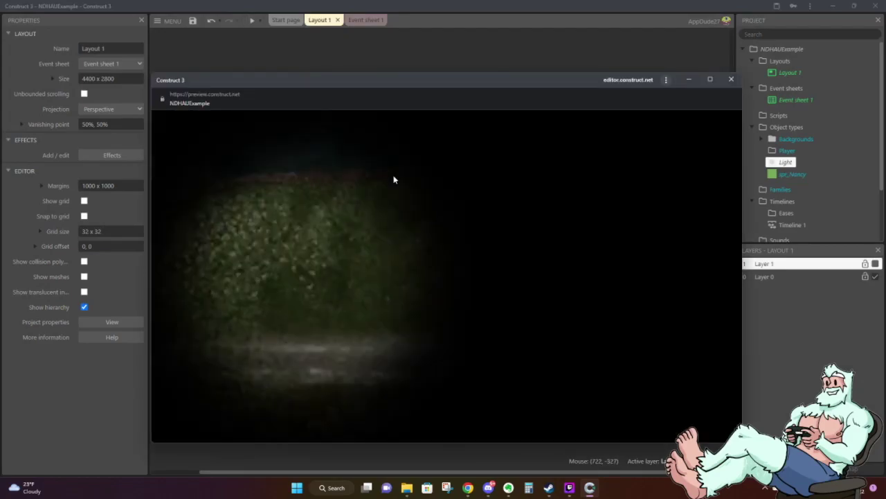
Step: Close the preview, turn off Layer 1's Initially visible, and preview again
{"action": "left_click", "coordinate": [734, 81]}
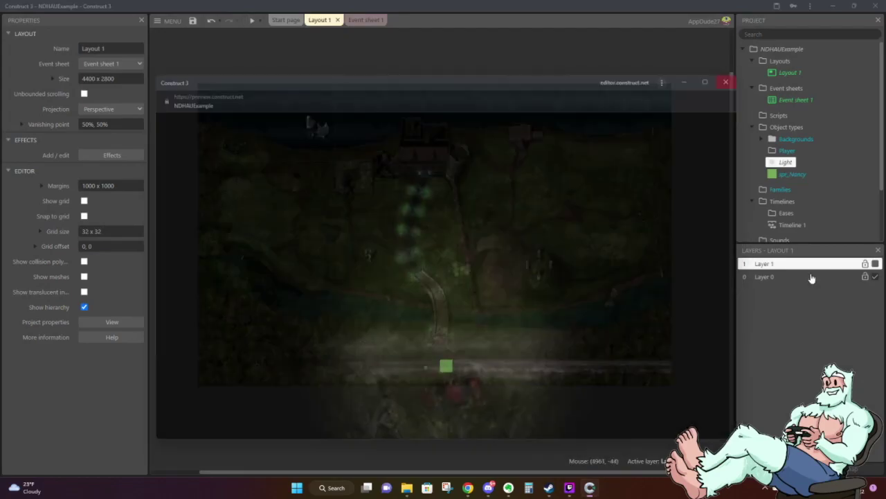
{"action": "left_click", "coordinate": [803, 264]}
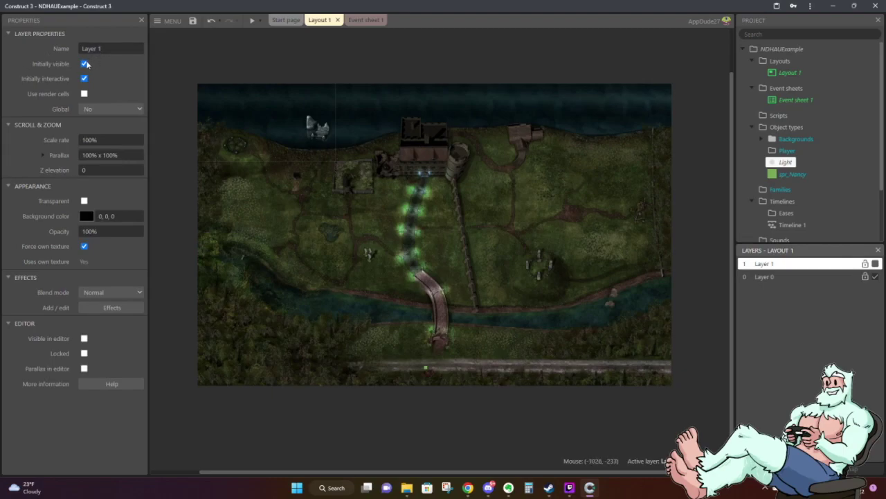
{"action": "left_click", "coordinate": [85, 61]}
{"action": "left_click", "coordinate": [248, 23]}
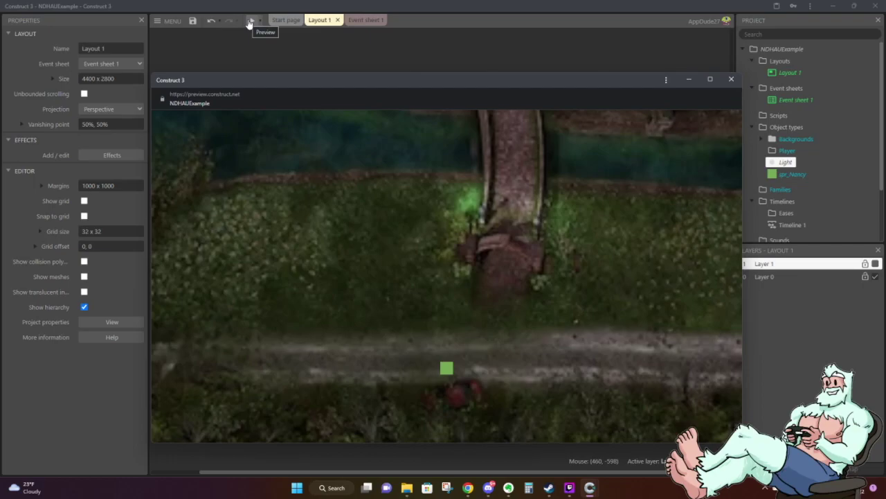
Step: Walk the player north over the bridge, up the lit path, then left across the grass past the castle
{"action": "key", "text": "Up"}
{"action": "key", "text": "Left"}
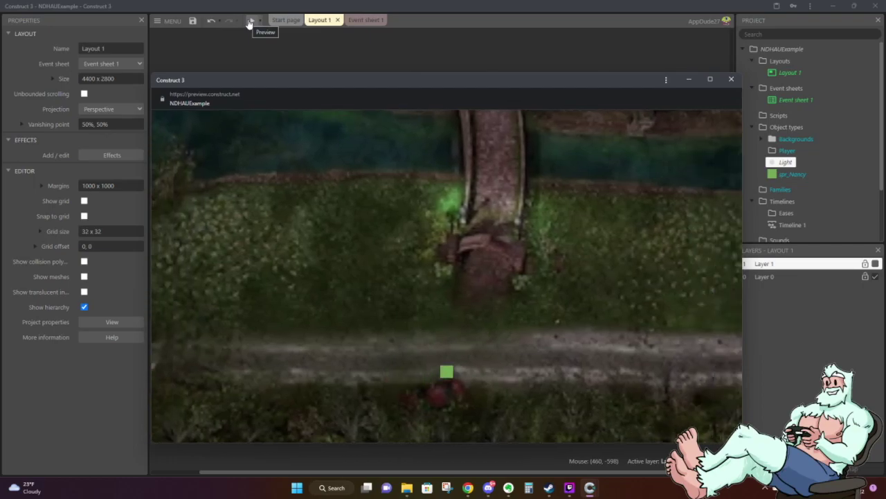
{"action": "key", "text": "Up"}
{"action": "key", "text": "Right"}
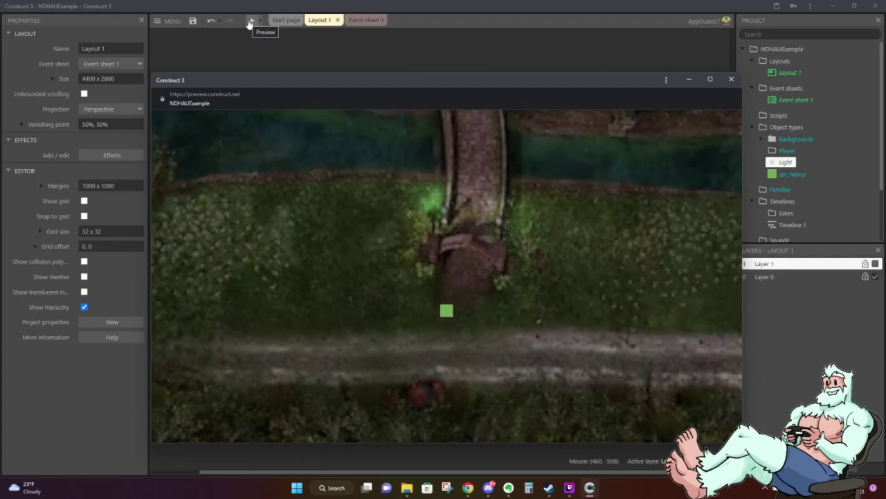
{"action": "key", "text": "Up"}
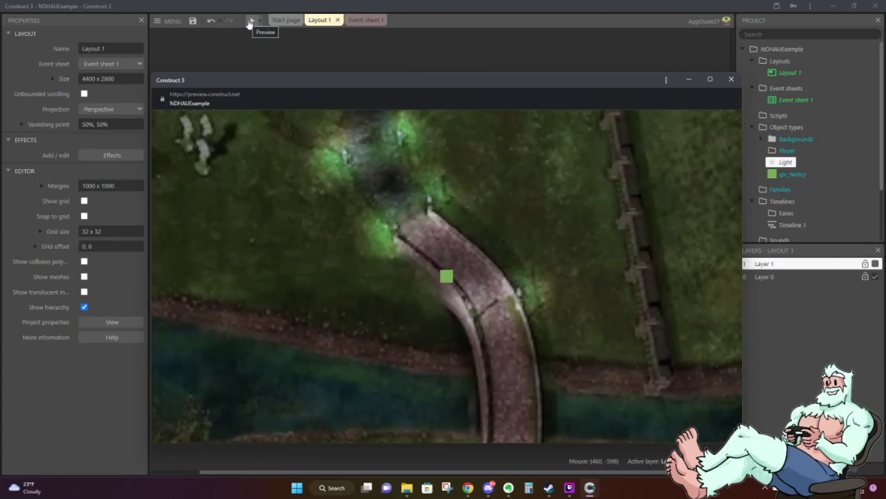
{"action": "key", "text": "Up"}
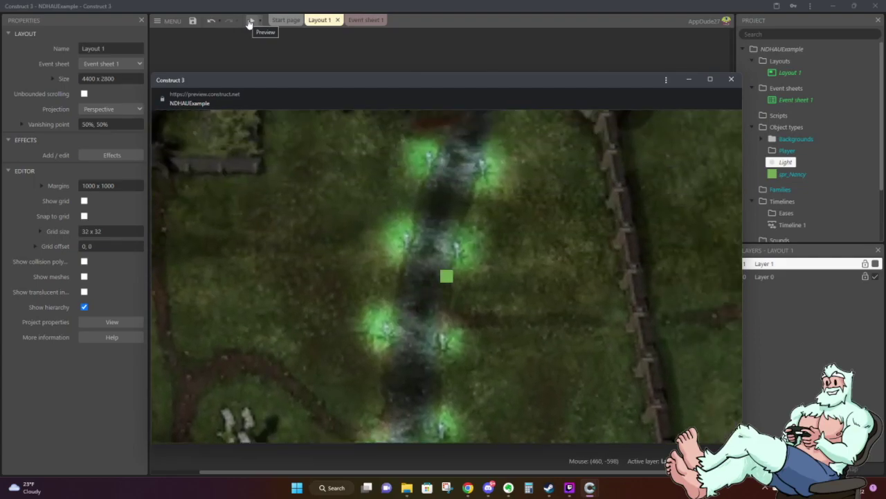
{"action": "key", "text": "Left"}
{"action": "key", "text": "Down"}
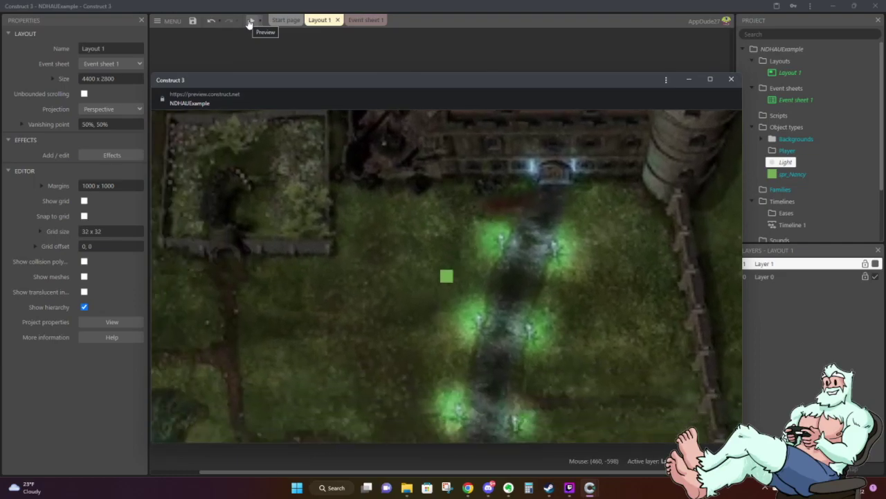
{"action": "key", "text": "Left"}
{"action": "key", "text": "Up"}
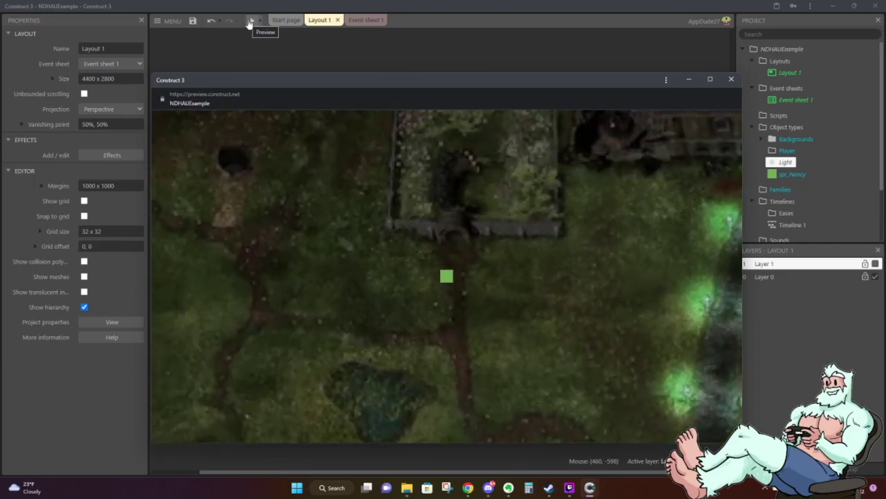
{"action": "key", "text": "Left"}
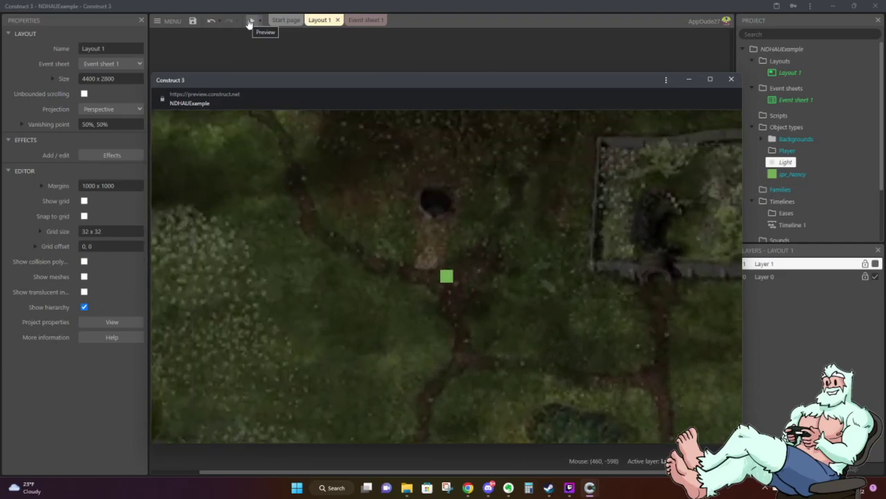
{"action": "key", "text": "Left"}
{"action": "key", "text": "Up"}
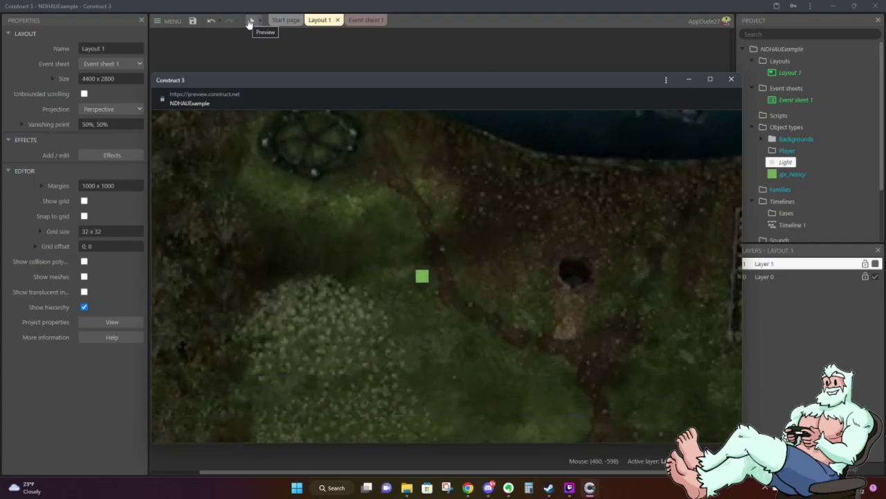